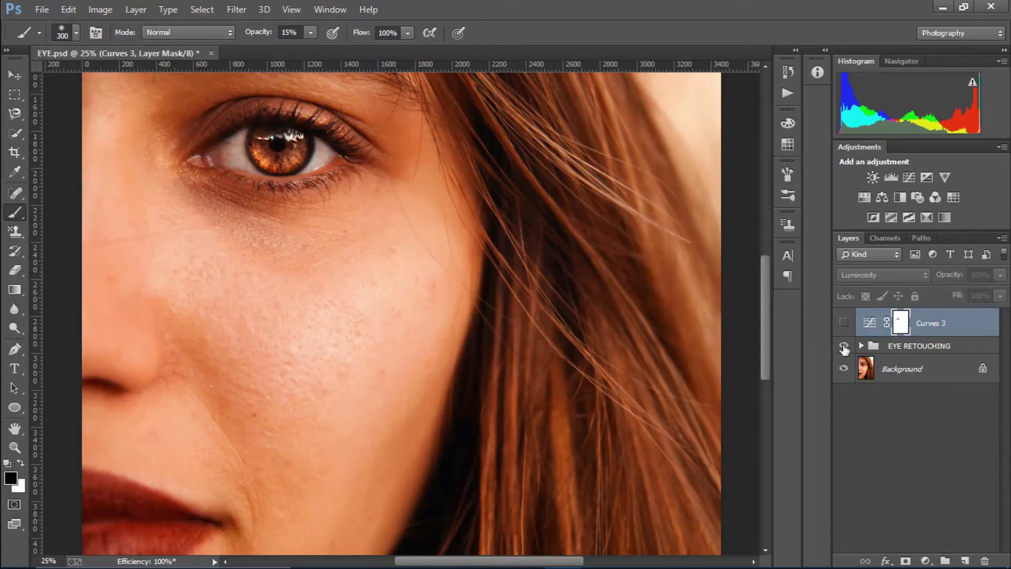
# Step: Compare the eye before and after by hiding and showing the EYE RETOUCHING group
pyautogui.click(844, 347)
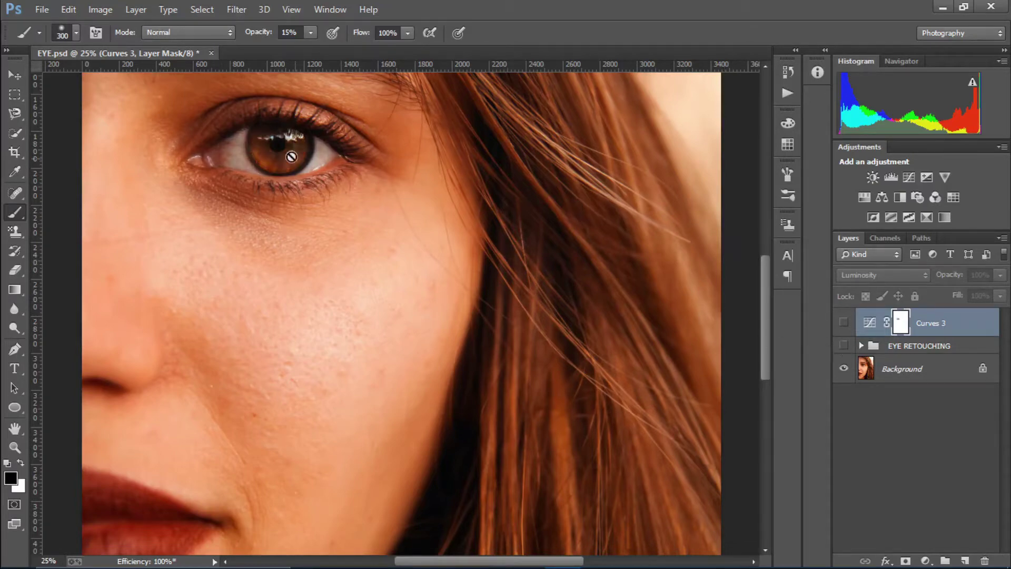
pyautogui.click(843, 348)
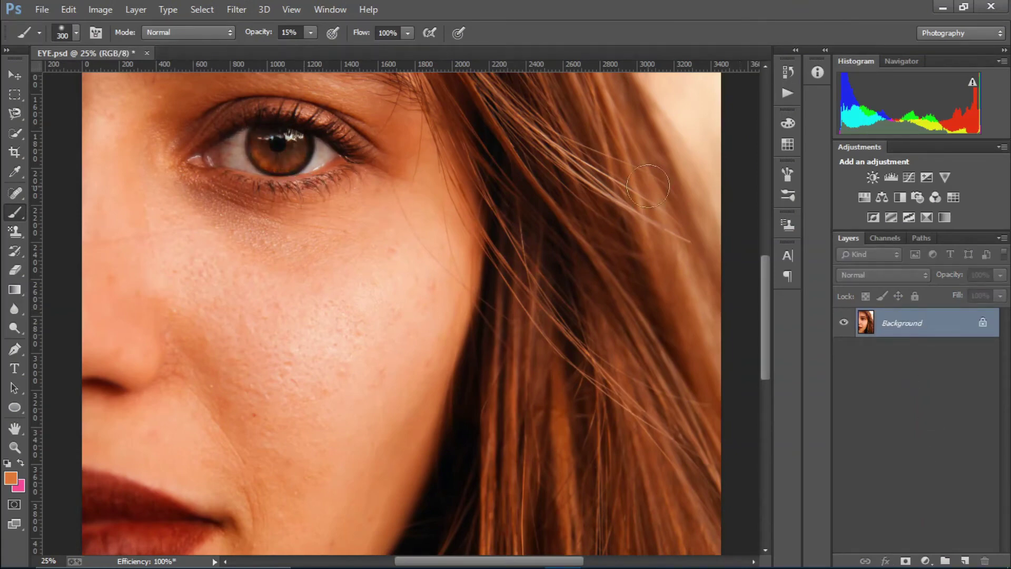
# Step: Duplicate the Background layer and trace a closed Pen path around the edge of the iris
pyautogui.hotkey('ctrl', 'j')
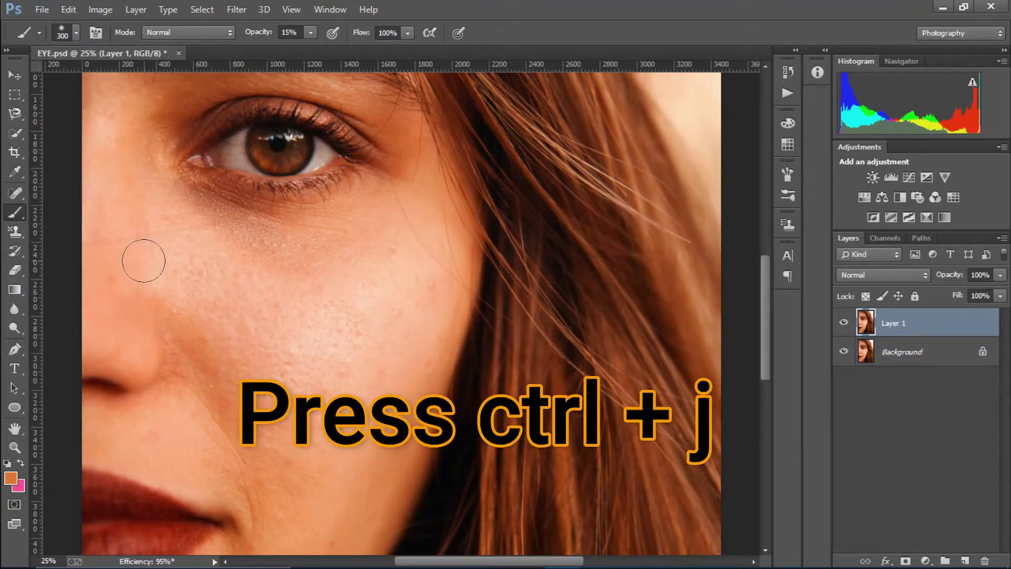
pyautogui.click(14, 348)
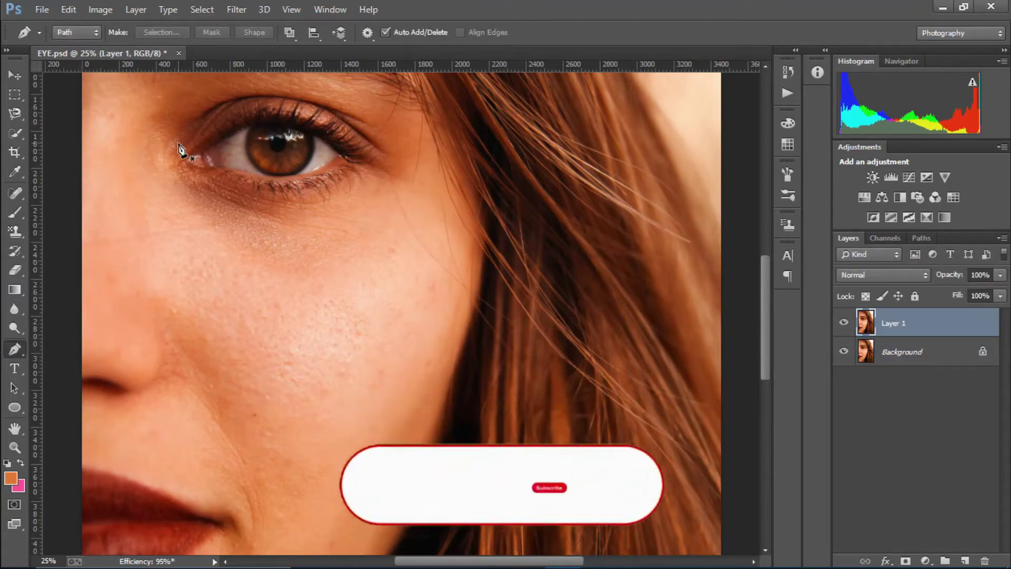
pyautogui.click(256, 127)
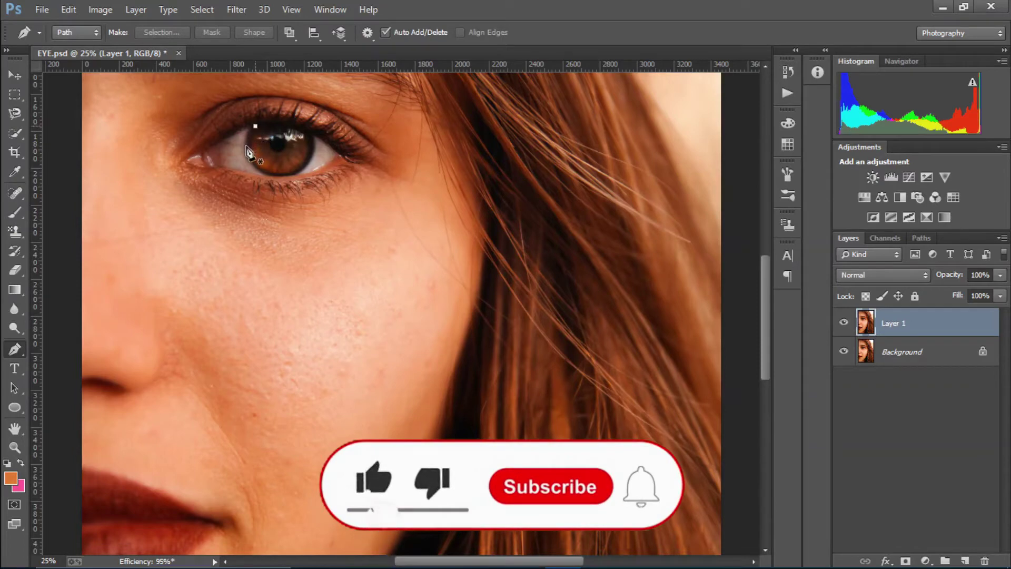
pyautogui.click(248, 135)
pyautogui.click(246, 138)
pyautogui.click(247, 144)
pyautogui.click(247, 149)
pyautogui.click(253, 163)
pyautogui.click(255, 167)
pyautogui.click(265, 172)
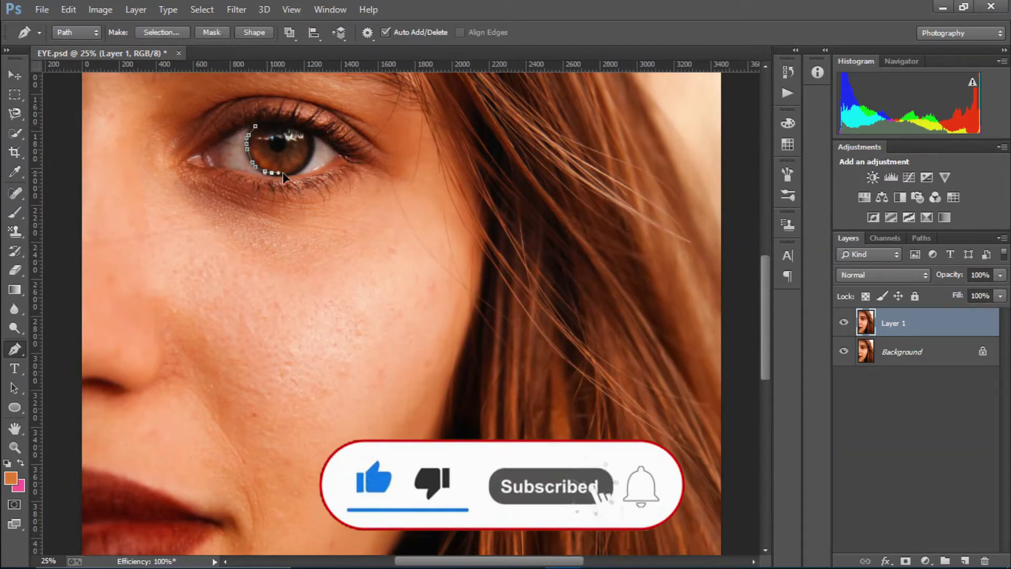
pyautogui.click(284, 174)
pyautogui.click(298, 172)
pyautogui.click(308, 166)
pyautogui.click(315, 148)
pyautogui.click(314, 133)
pyautogui.click(307, 129)
pyautogui.click(296, 125)
pyautogui.click(284, 123)
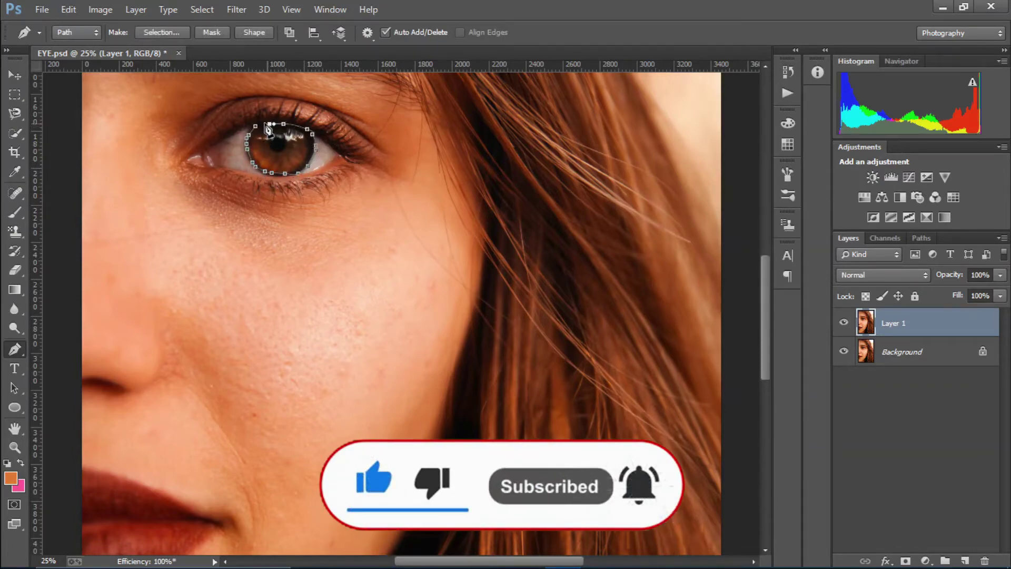
pyautogui.click(270, 123)
pyautogui.click(263, 123)
pyautogui.click(255, 126)
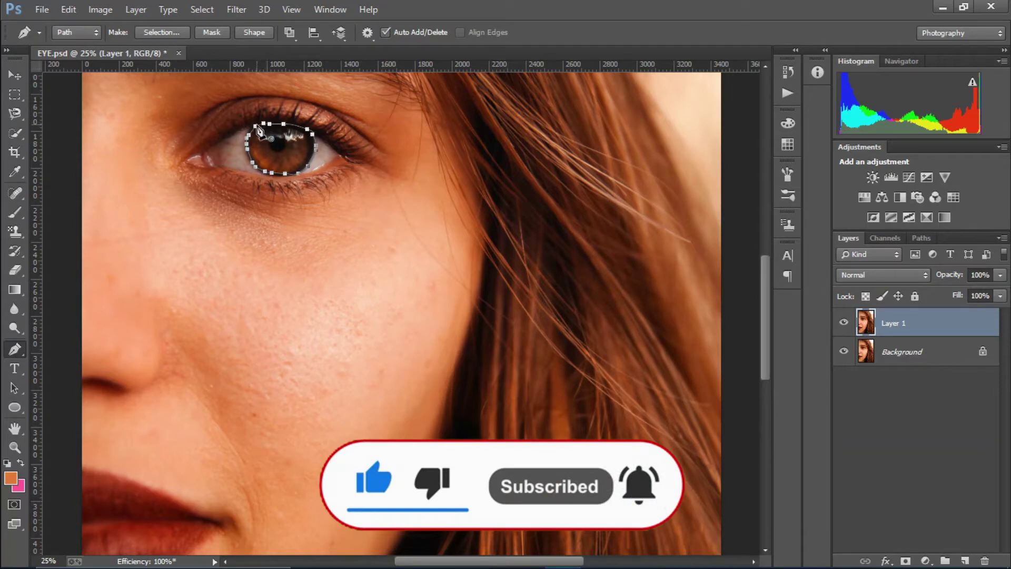
# Step: Isolate the iris on Layer 1 by masking it with a 2-pixel feathered selection from the path and applying the mask
pyautogui.click(166, 33)
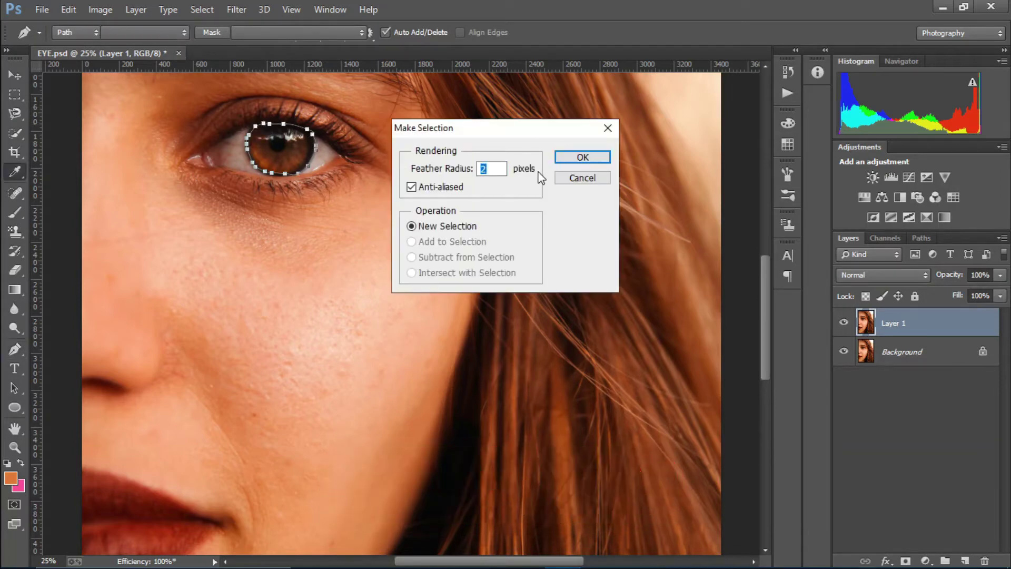
pyautogui.click(580, 158)
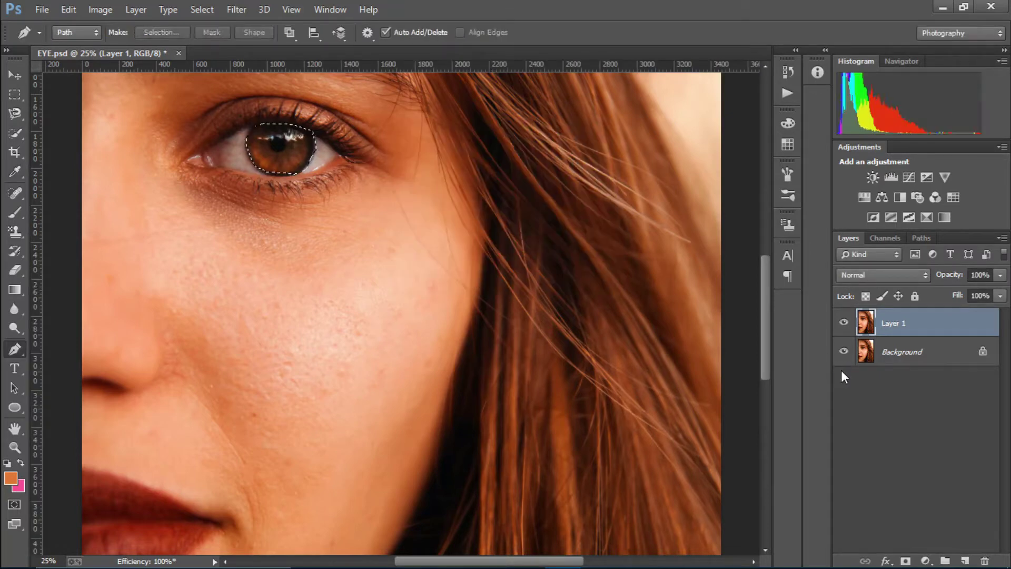
pyautogui.click(905, 560)
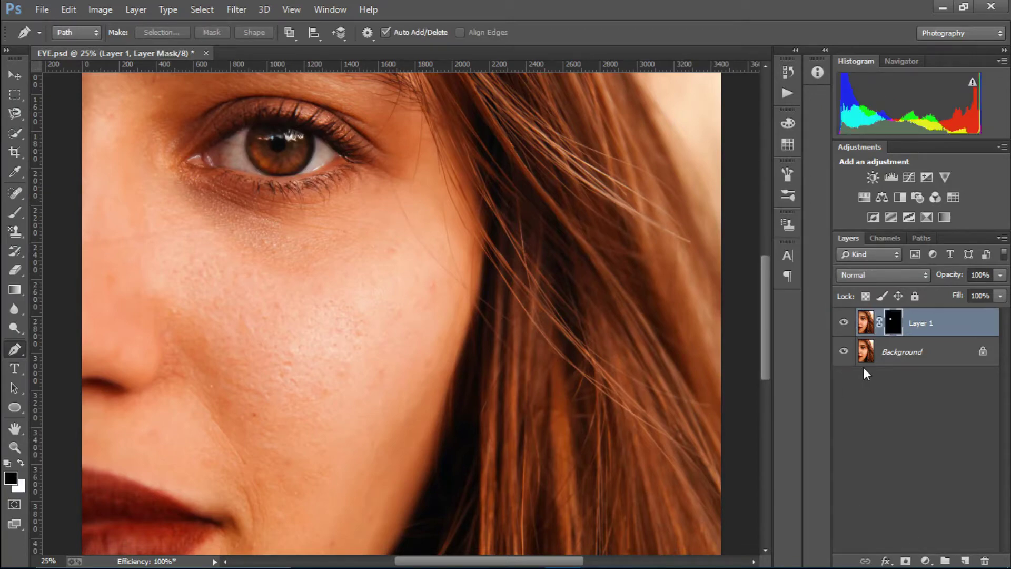
pyautogui.rightClick(894, 326)
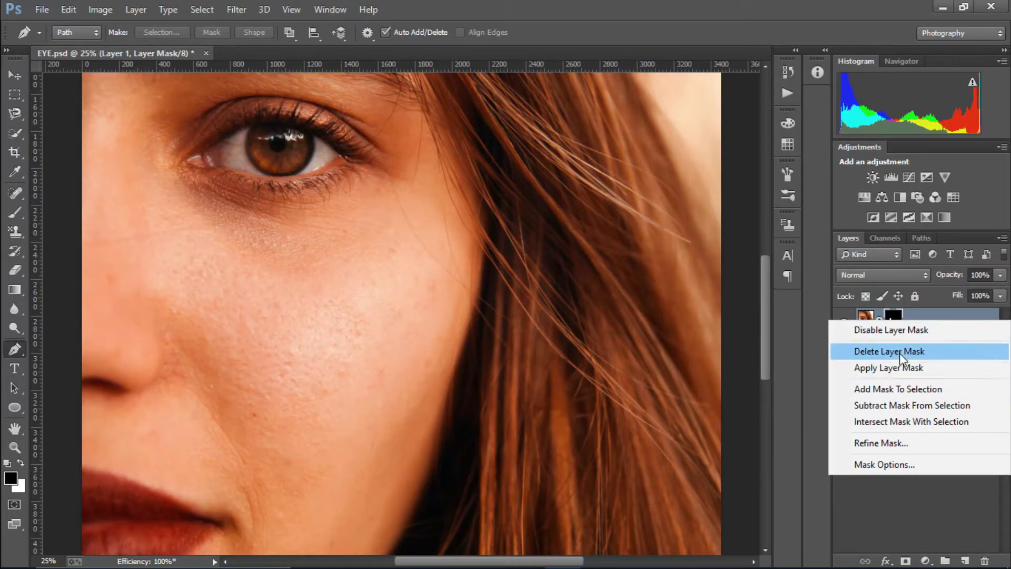
pyautogui.click(902, 368)
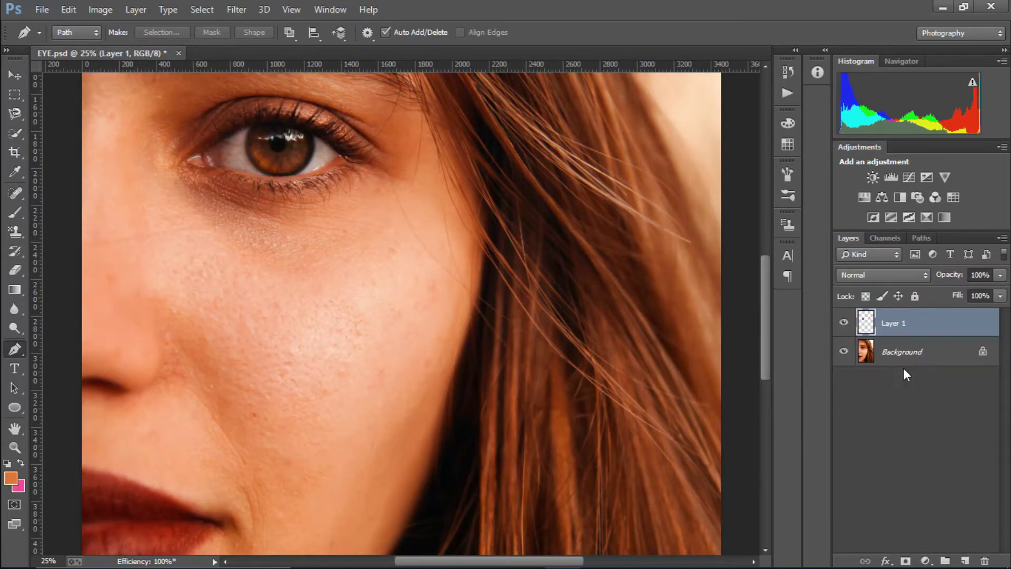
# Step: Apply the Camera Raw Filter to the iris with Exposure +1.05, Highlights +16, Shadows +24, Whites -20, Blacks -14 and Clarity +100
pyautogui.click(235, 10)
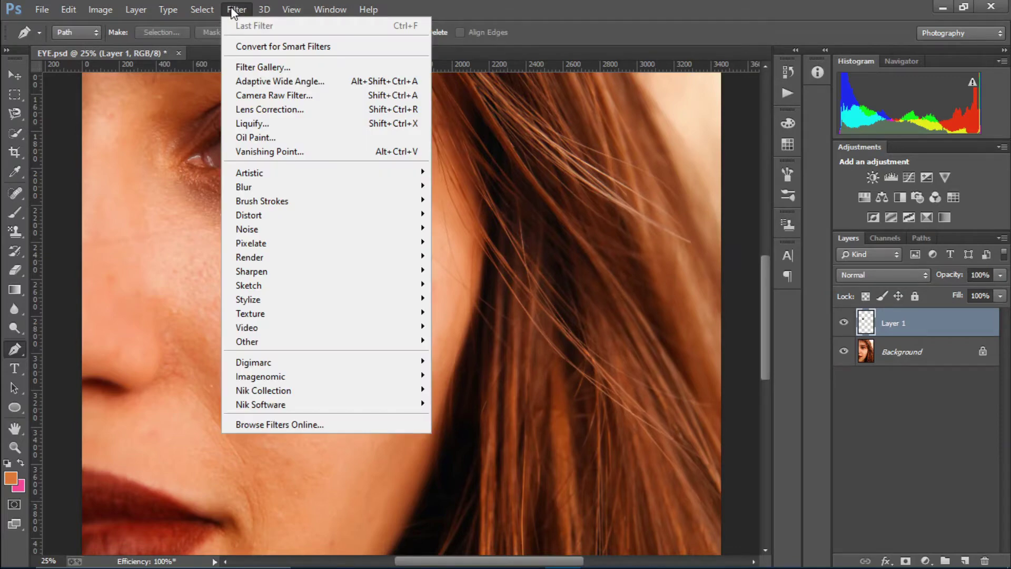
pyautogui.click(279, 95)
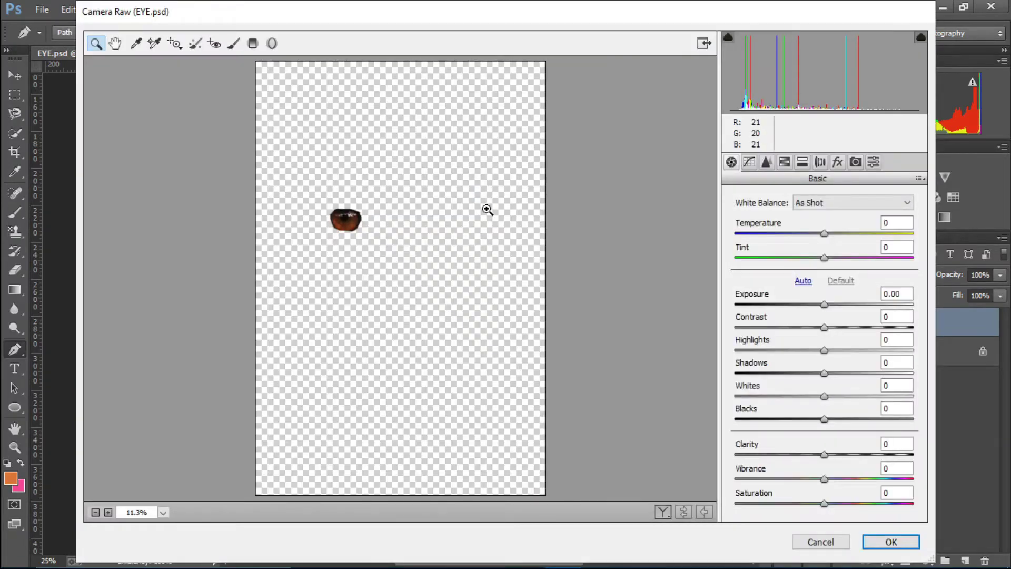
pyautogui.click(340, 218)
pyautogui.click(342, 247)
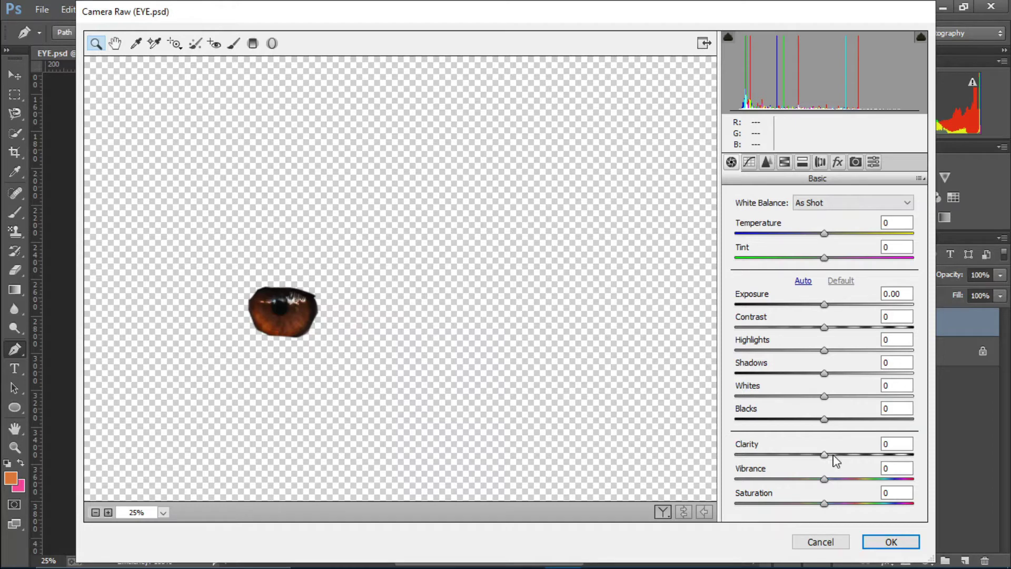
pyautogui.moveTo(824, 454); pyautogui.dragTo(933, 454)
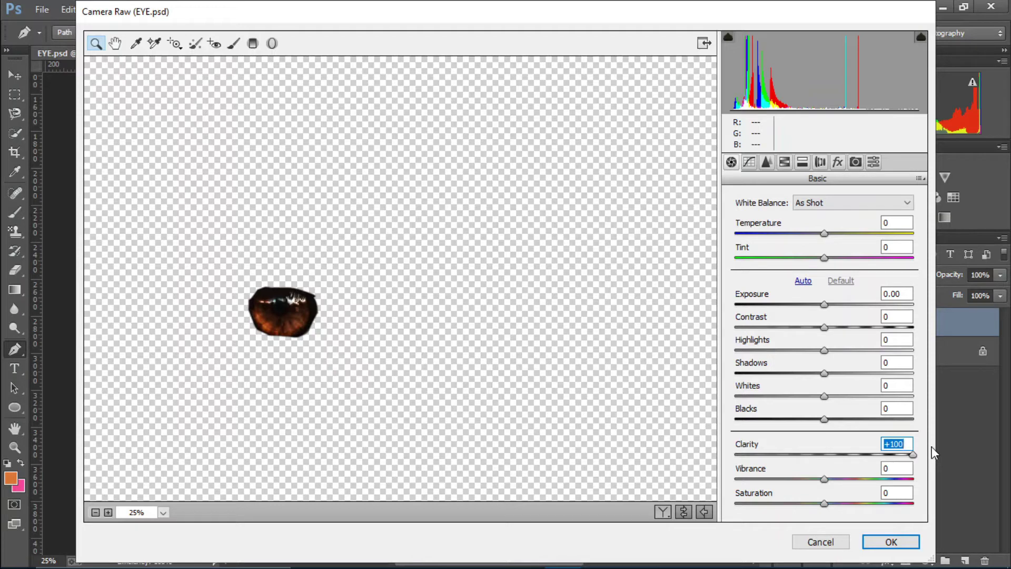
pyautogui.moveTo(823, 304); pyautogui.dragTo(842, 304)
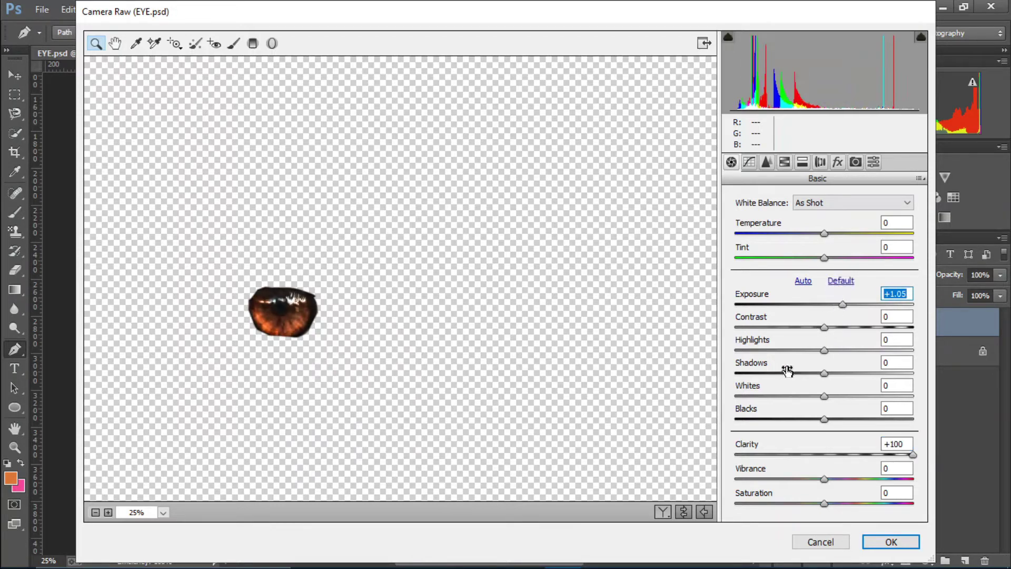
pyautogui.moveTo(824, 350); pyautogui.dragTo(806, 410)
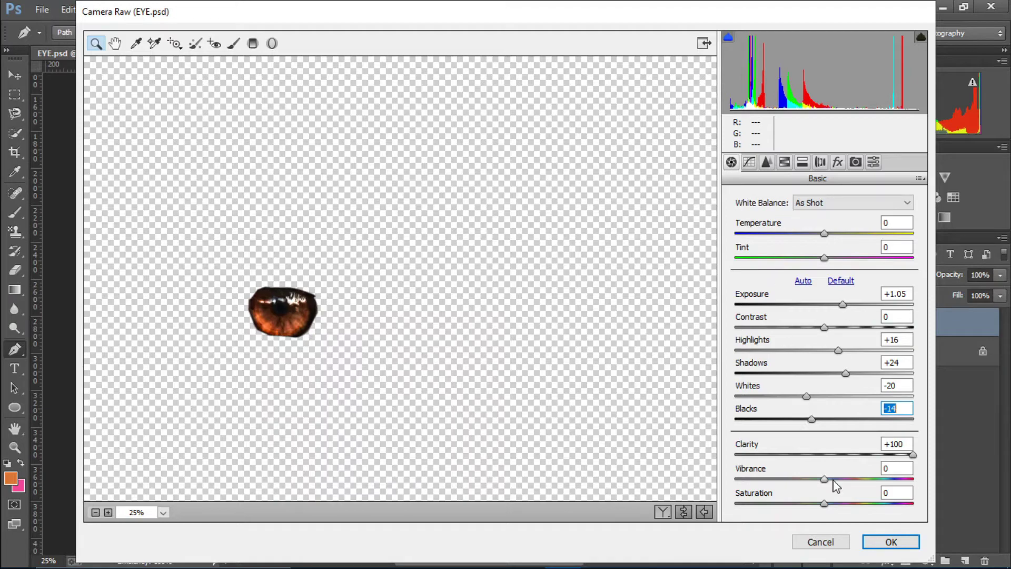
pyautogui.click(890, 542)
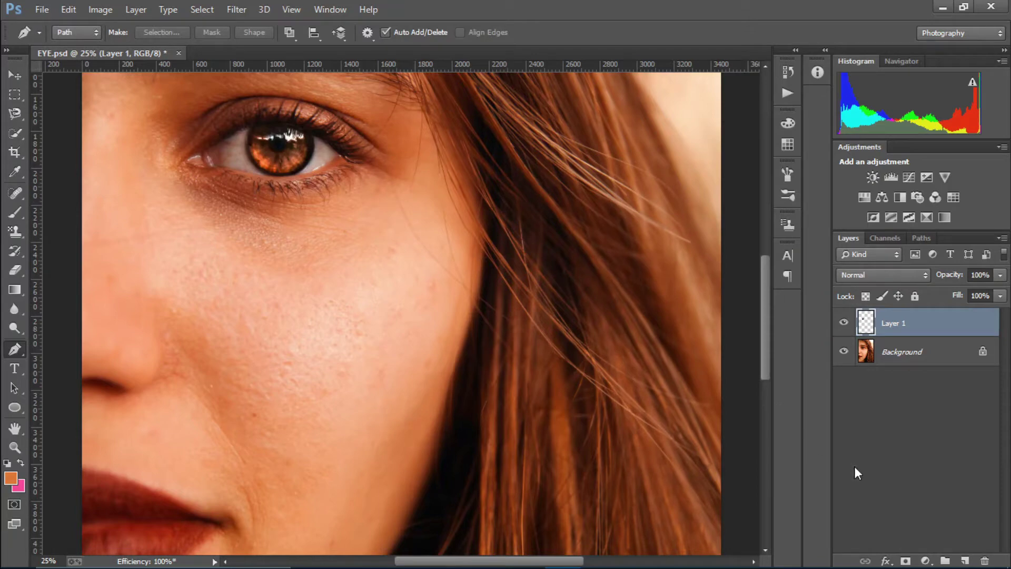
# Step: Add a layer mask to Layer 1 and invert it to black to hide the iris effect
pyautogui.click(906, 557)
pyautogui.press('d')
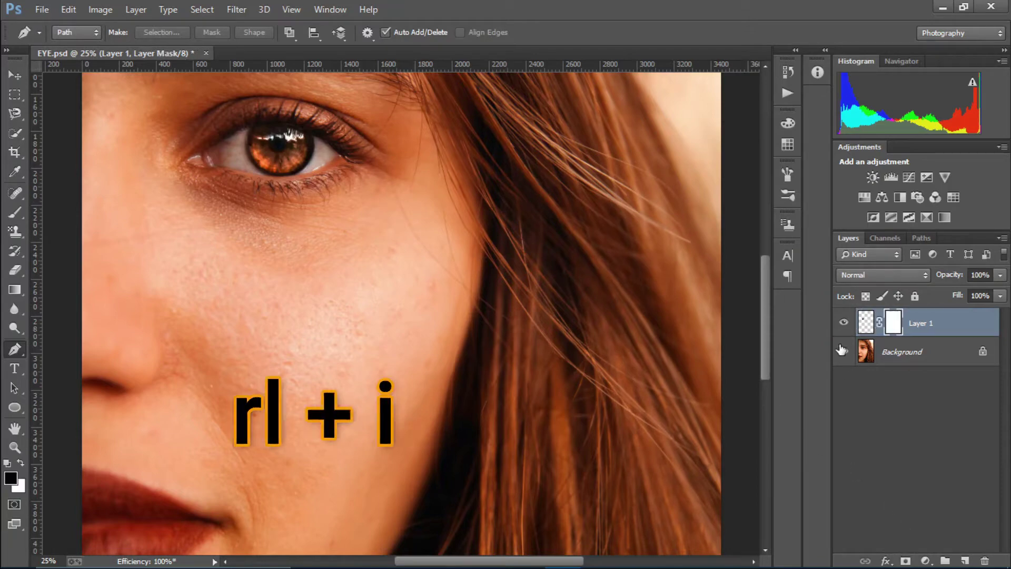
pyautogui.hotkey('ctrl', 'i')
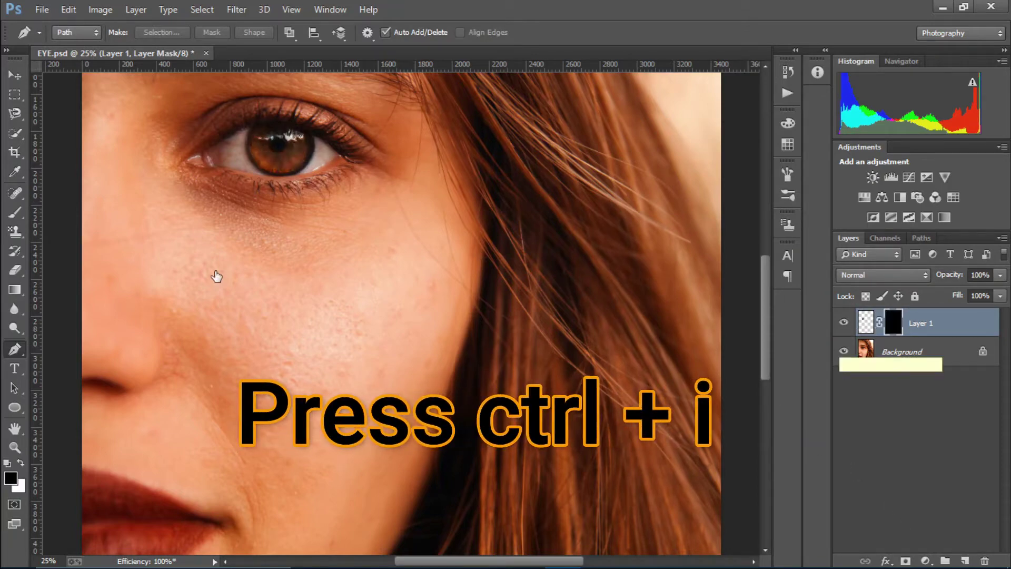
# Step: Paint white on the Layer 1 mask over the iris with a size 125 brush at 39% opacity
pyautogui.click(15, 214)
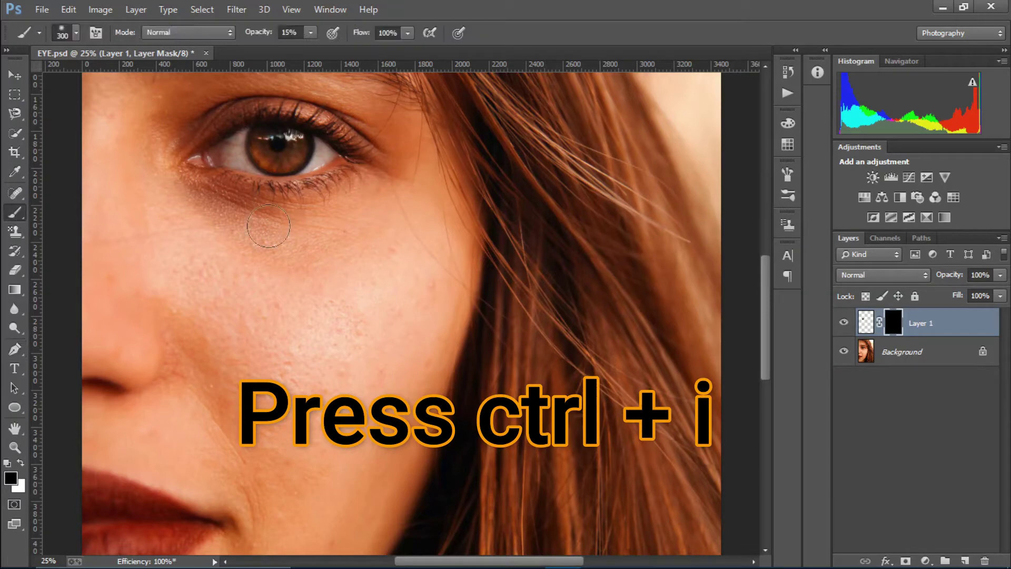
pyautogui.moveTo(312, 34)
pyautogui.mouseDown()
pyautogui.moveTo(314, 51)
pyautogui.moveTo(329, 48)
pyautogui.mouseUp()
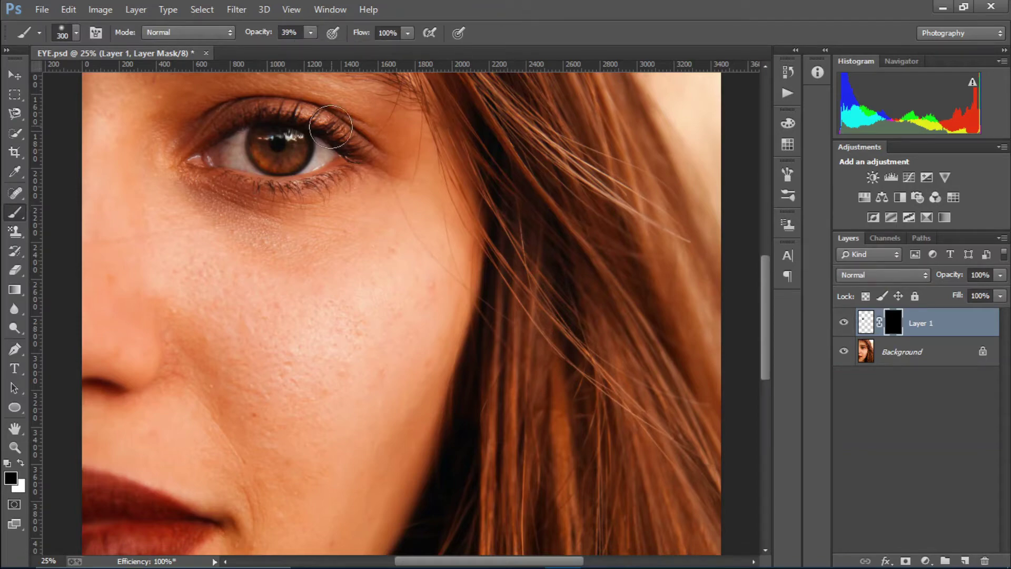
pyautogui.click(20, 463)
pyautogui.press('[')
pyautogui.press('[')
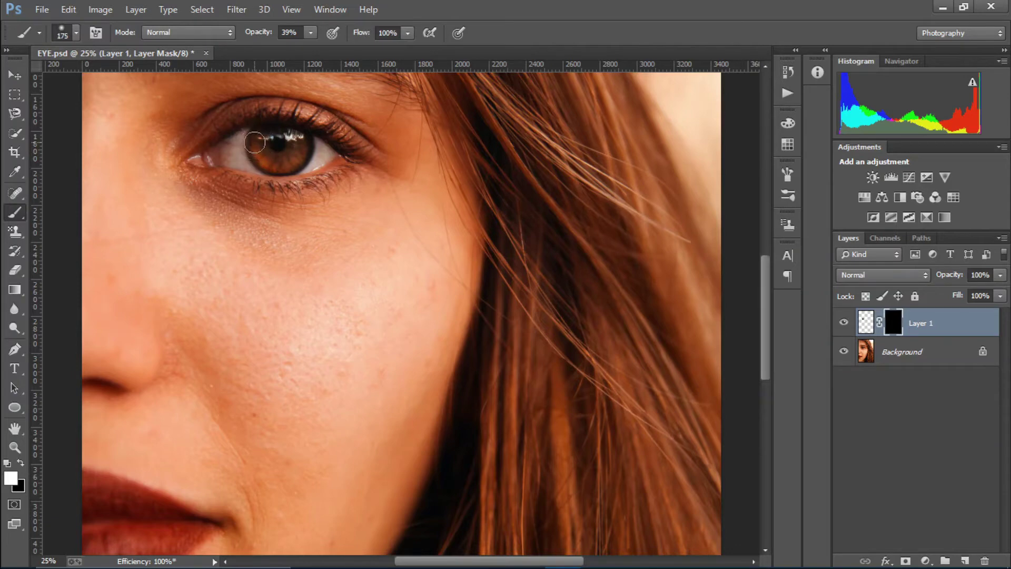
pyautogui.press('[')
pyautogui.moveTo(254, 142)
pyautogui.mouseDown()
pyautogui.moveTo(289, 167)
pyautogui.moveTo(305, 136)
pyautogui.moveTo(282, 169)
pyautogui.moveTo(259, 143)
pyautogui.moveTo(282, 158)
pyautogui.moveTo(291, 137)
pyautogui.moveTo(271, 154)
pyautogui.moveTo(273, 132)
pyautogui.moveTo(292, 137)
pyautogui.moveTo(278, 131)
pyautogui.moveTo(261, 147)
pyautogui.moveTo(276, 164)
pyautogui.moveTo(296, 158)
pyautogui.moveTo(304, 133)
pyautogui.moveTo(286, 166)
pyautogui.moveTo(267, 164)
pyautogui.moveTo(255, 143)
pyautogui.moveTo(269, 164)
pyautogui.moveTo(295, 155)
pyautogui.moveTo(296, 135)
pyautogui.moveTo(270, 140)
pyautogui.moveTo(270, 152)
pyautogui.moveTo(265, 126)
pyautogui.moveTo(297, 140)
pyautogui.moveTo(295, 158)
pyautogui.moveTo(265, 155)
pyautogui.moveTo(285, 167)
pyautogui.moveTo(305, 138)
pyautogui.moveTo(294, 154)
pyautogui.moveTo(266, 141)
pyautogui.moveTo(271, 161)
pyautogui.mouseUp()
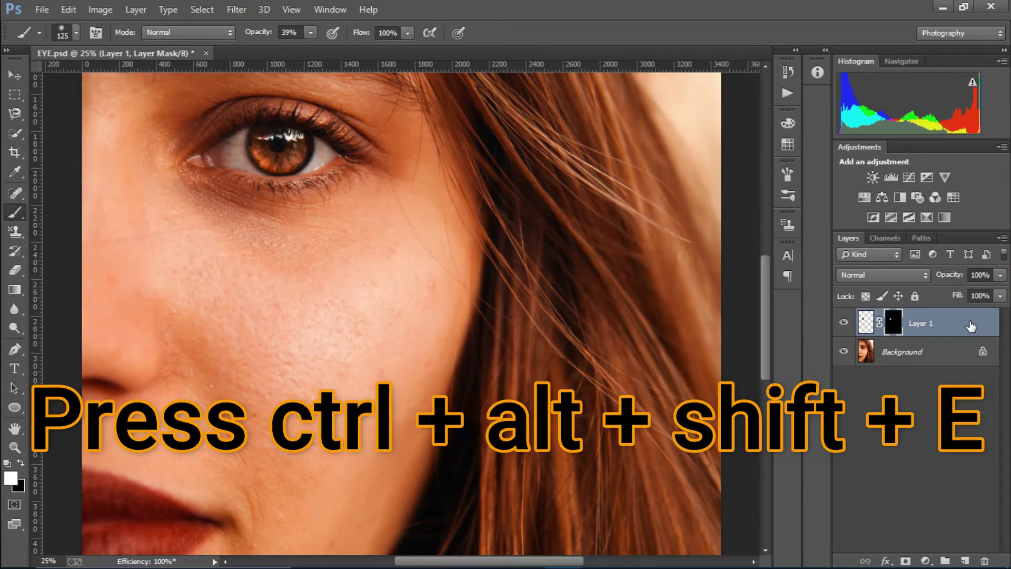
# Step: Stamp all visible layers into a new top layer and name it Sharpness
pyautogui.hotkey('ctrl', 'alt', 'shift', 'e')
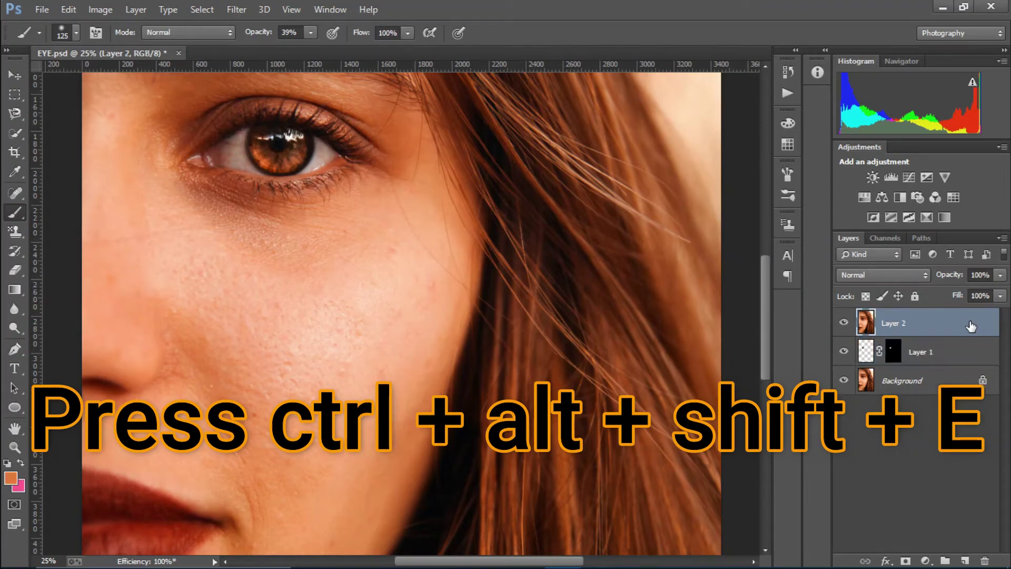
pyautogui.doubleClick(901, 323)
pyautogui.write('S')
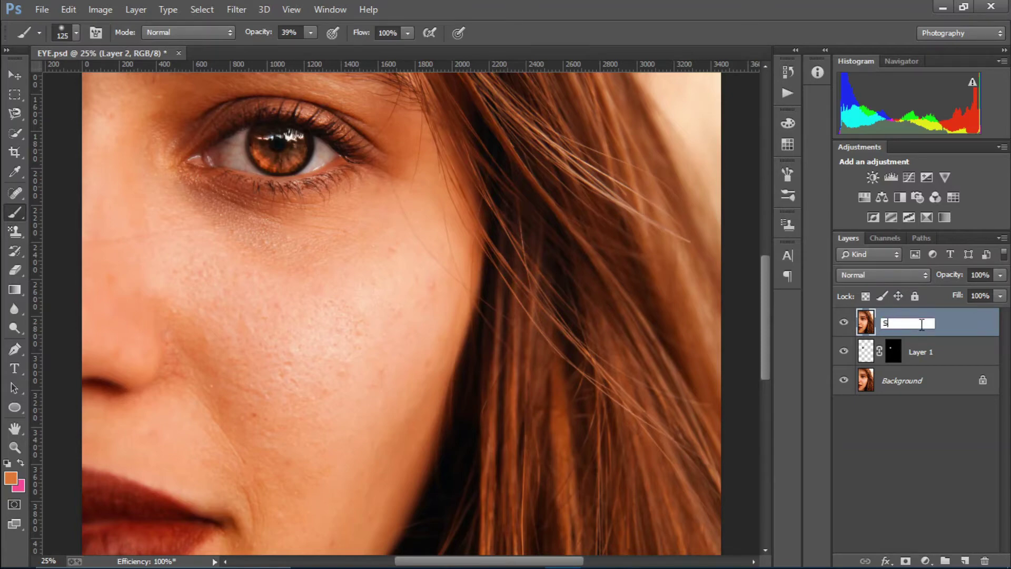
pyautogui.write('harpness')
pyautogui.press('Return')
# Step: Rename Layer 1 as Clarity
pyautogui.doubleClick(923, 353)
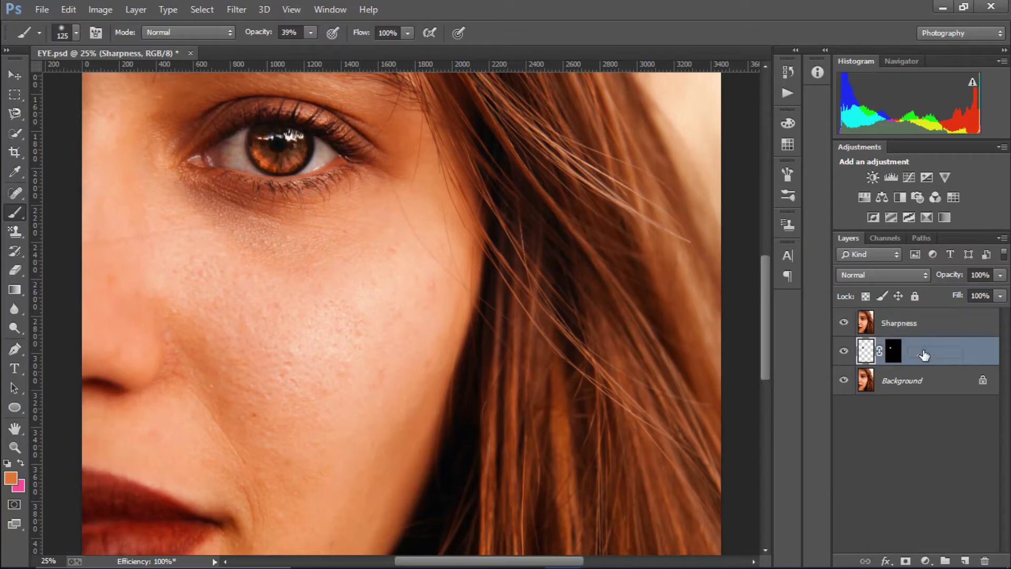
pyautogui.write('Clarity')
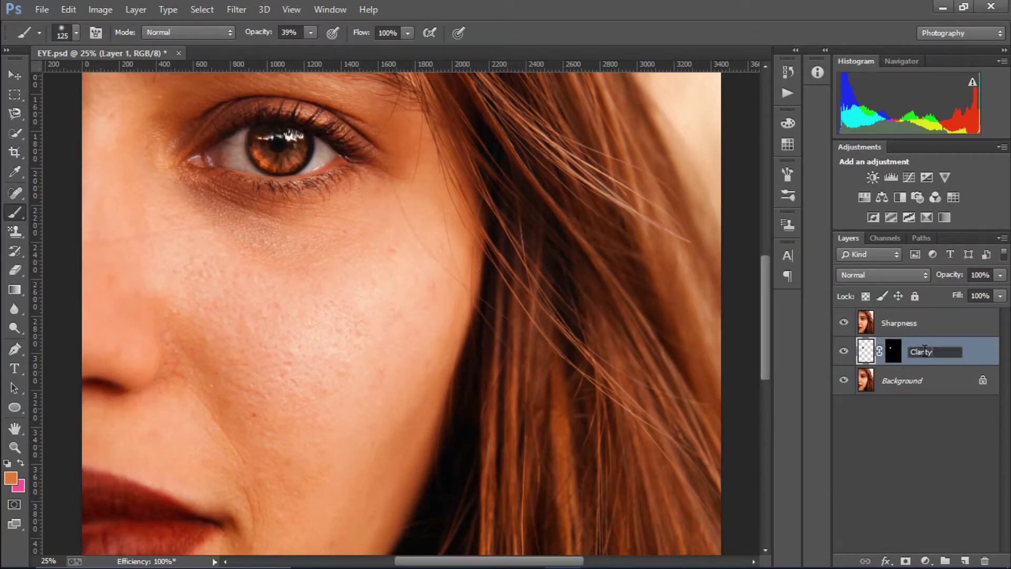
pyautogui.press('Return')
# Step: Apply the High Pass filter to the Sharpness layer, adjusting its radius to keep only fine edge detail
pyautogui.click(905, 316)
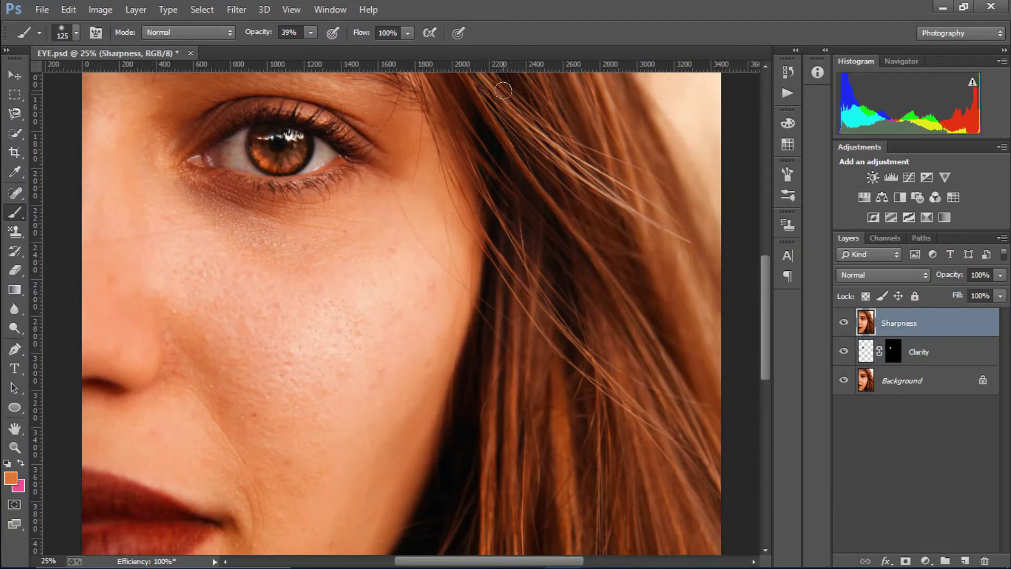
pyautogui.click(236, 9)
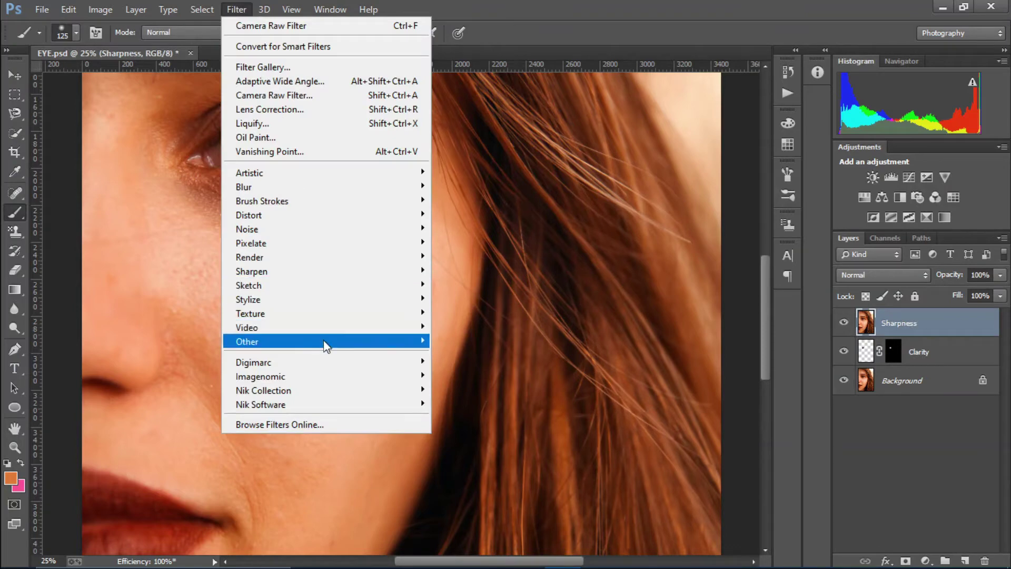
pyautogui.moveTo(325, 342)
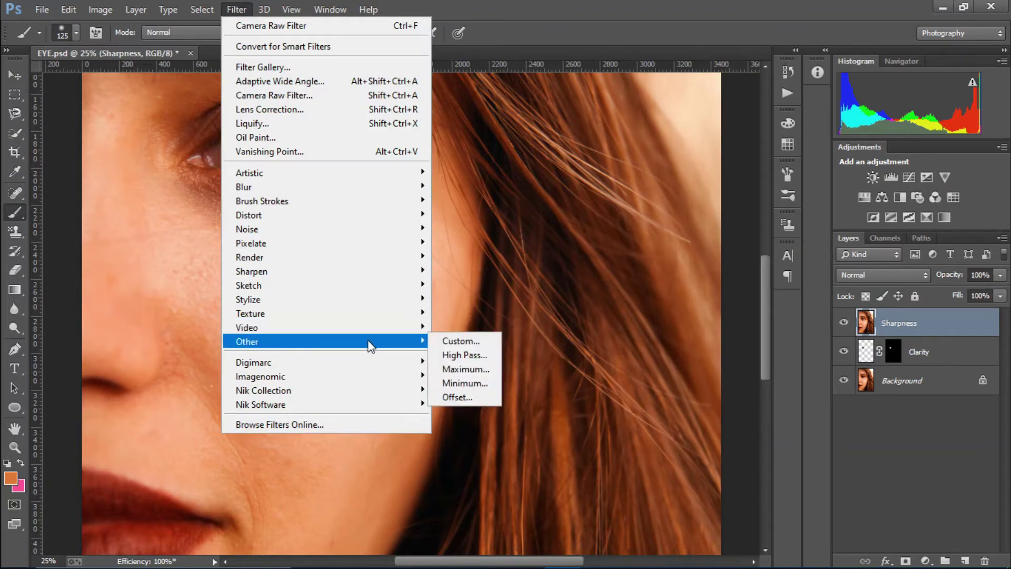
pyautogui.click(462, 355)
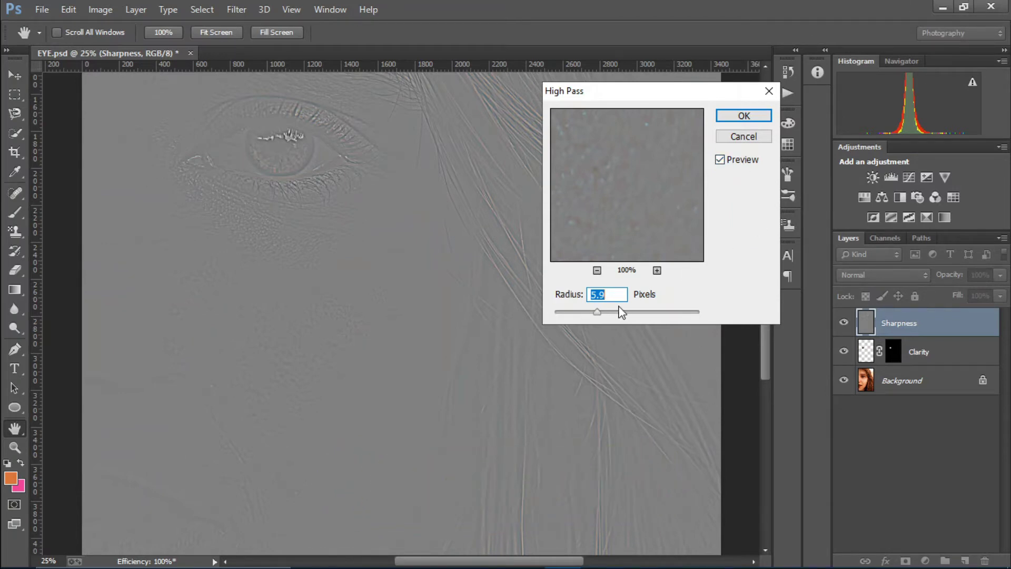
pyautogui.moveTo(596, 314); pyautogui.dragTo(568, 314)
pyautogui.moveTo(593, 316); pyautogui.dragTo(594, 315)
pyautogui.click(744, 116)
pyautogui.press('b')
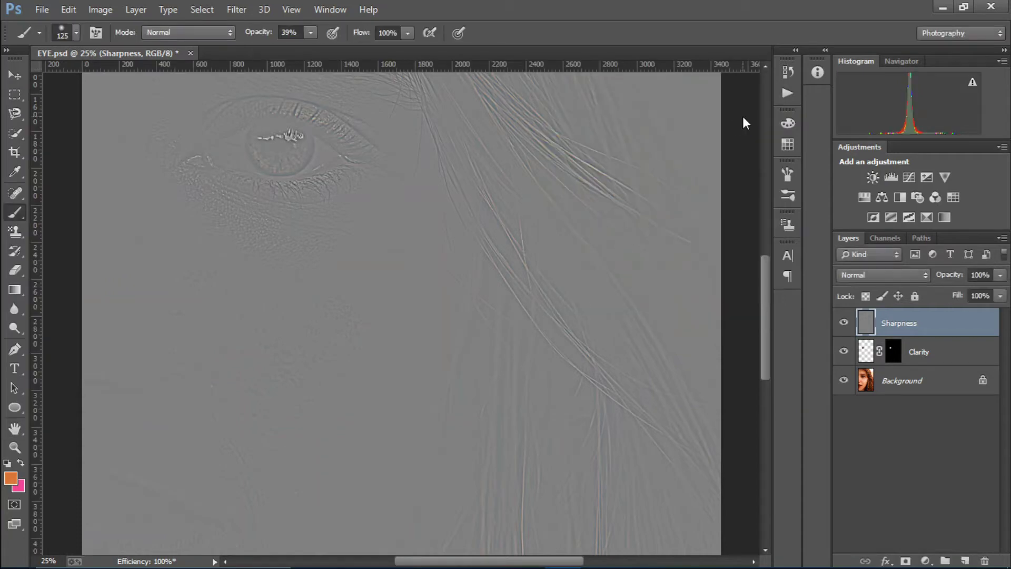
# Step: Set the Sharpness layer to Linear Light, add a black mask to it, and paint white on the mask over the iris
pyautogui.click(863, 274)
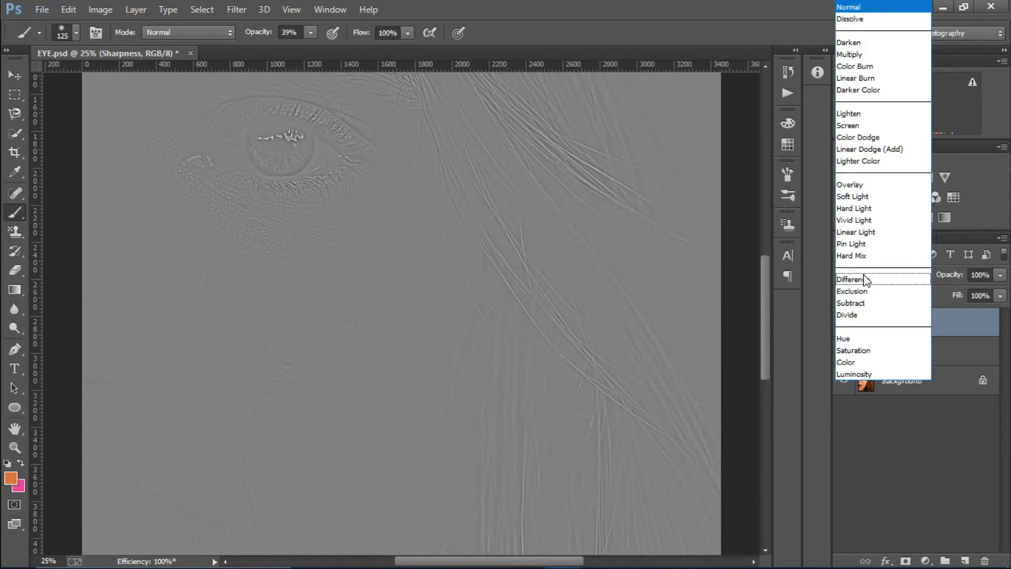
pyautogui.click(868, 234)
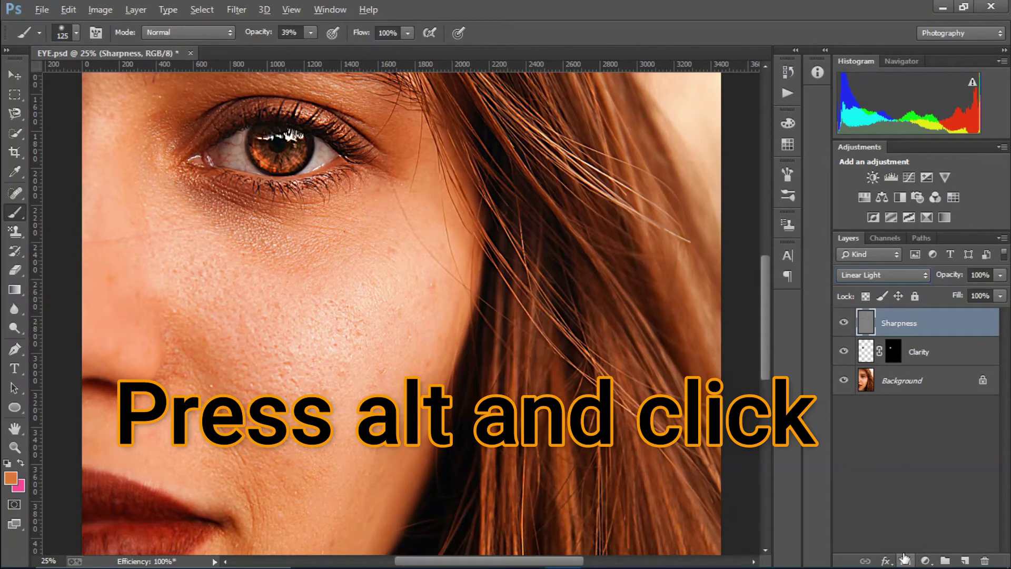
pyautogui.keyDown('alt'); pyautogui.click(905, 560); pyautogui.keyUp('alt')
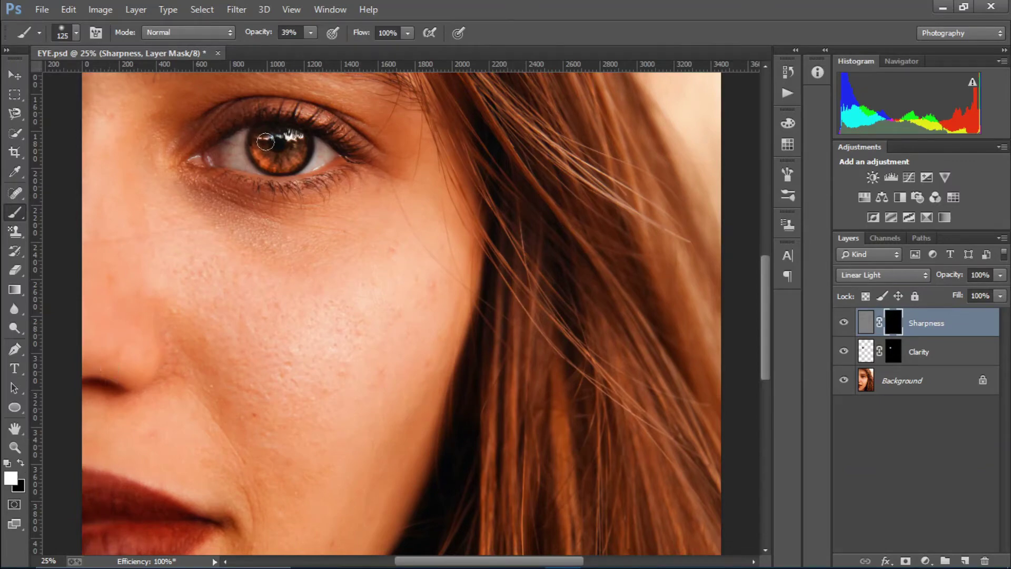
pyautogui.moveTo(259, 128)
pyautogui.mouseDown()
pyautogui.moveTo(271, 156)
pyautogui.moveTo(301, 153)
pyautogui.moveTo(305, 126)
pyautogui.moveTo(283, 157)
pyautogui.moveTo(263, 142)
pyautogui.moveTo(282, 160)
pyautogui.moveTo(299, 145)
pyautogui.moveTo(294, 159)
pyautogui.moveTo(269, 139)
pyautogui.moveTo(298, 139)
pyautogui.moveTo(276, 156)
pyautogui.moveTo(267, 151)
pyautogui.moveTo(265, 168)
pyautogui.moveTo(296, 165)
pyautogui.moveTo(309, 128)
pyautogui.moveTo(280, 161)
pyautogui.moveTo(262, 142)
pyautogui.moveTo(262, 169)
pyautogui.moveTo(293, 143)
pyautogui.moveTo(278, 165)
pyautogui.moveTo(270, 143)
pyautogui.mouseUp()
# Step: Add a Curves adjustment layer above Sharpness that brightens the midtones, and invert its mask to black
pyautogui.click(925, 558)
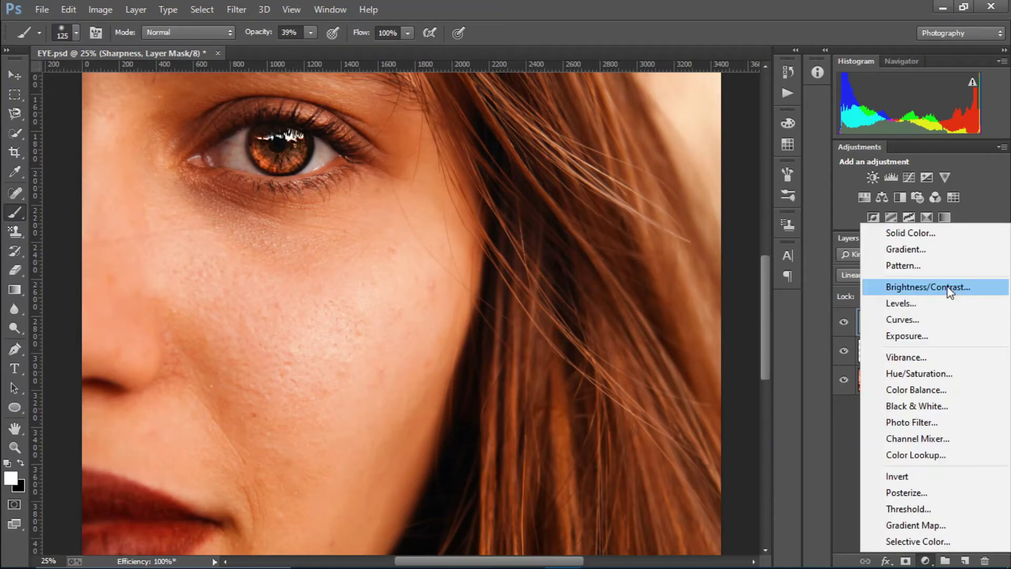
pyautogui.click(947, 319)
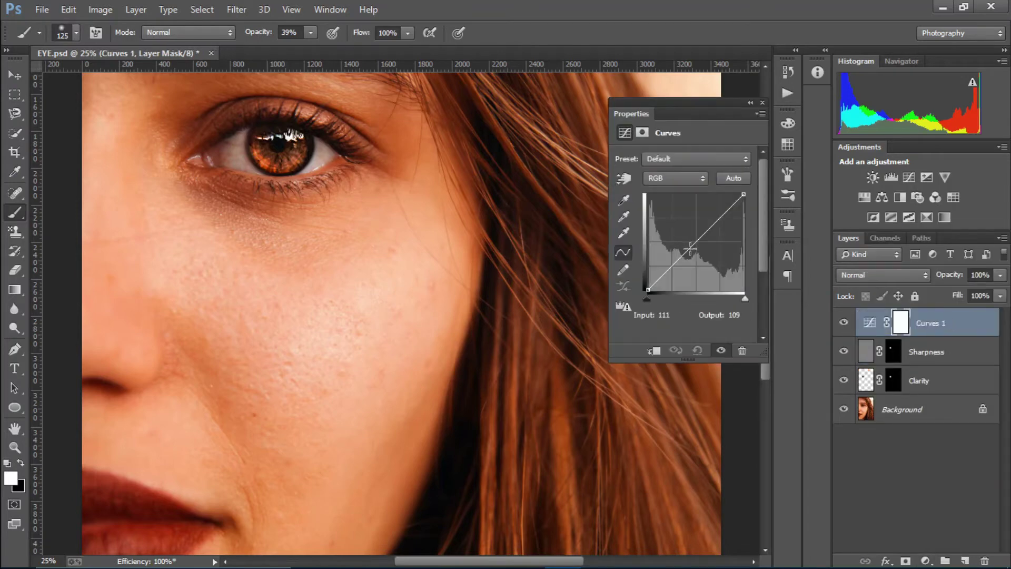
pyautogui.moveTo(689, 243); pyautogui.dragTo(686, 238)
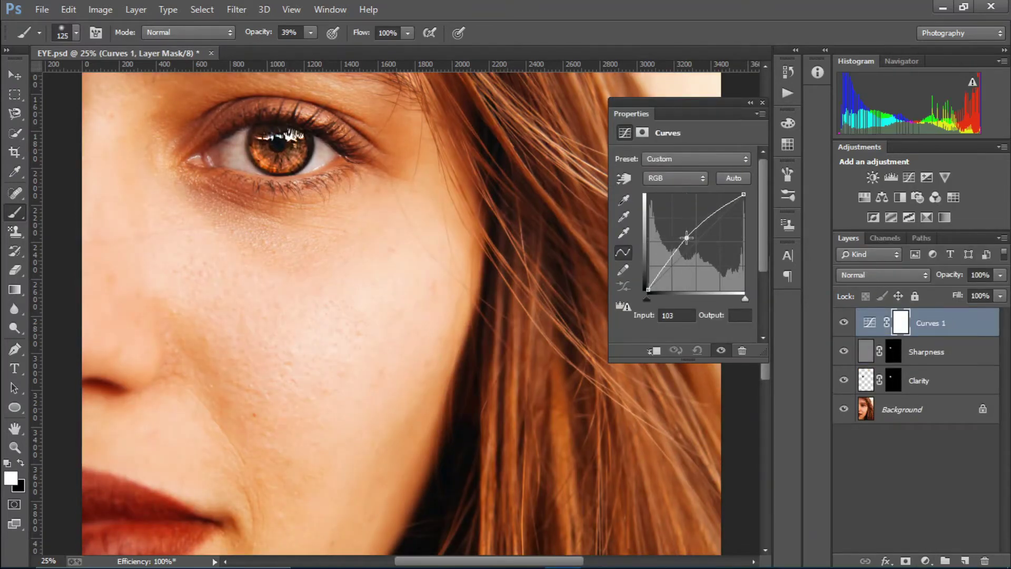
pyautogui.click(762, 103)
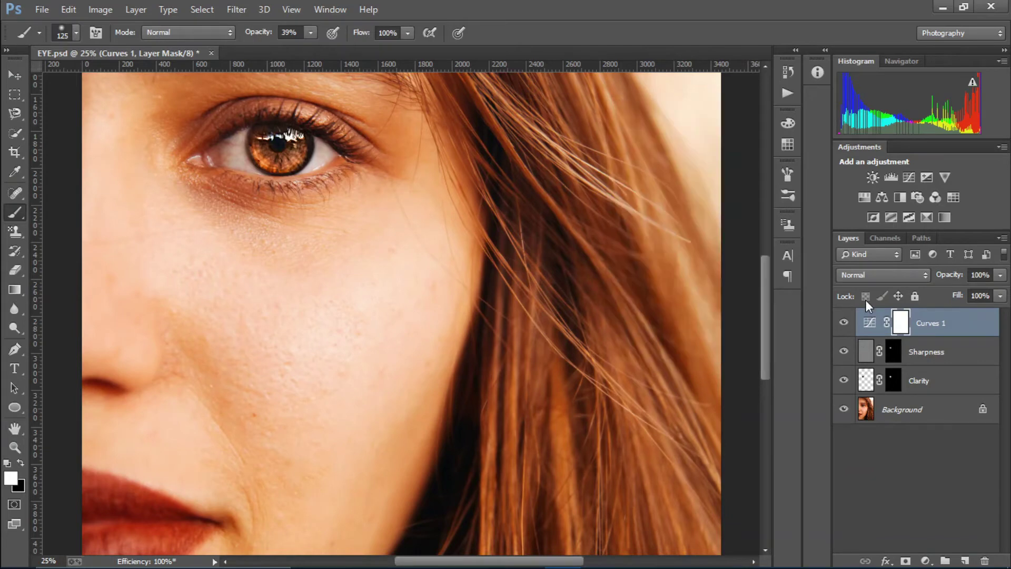
pyautogui.hotkey('ctrl', 'i')
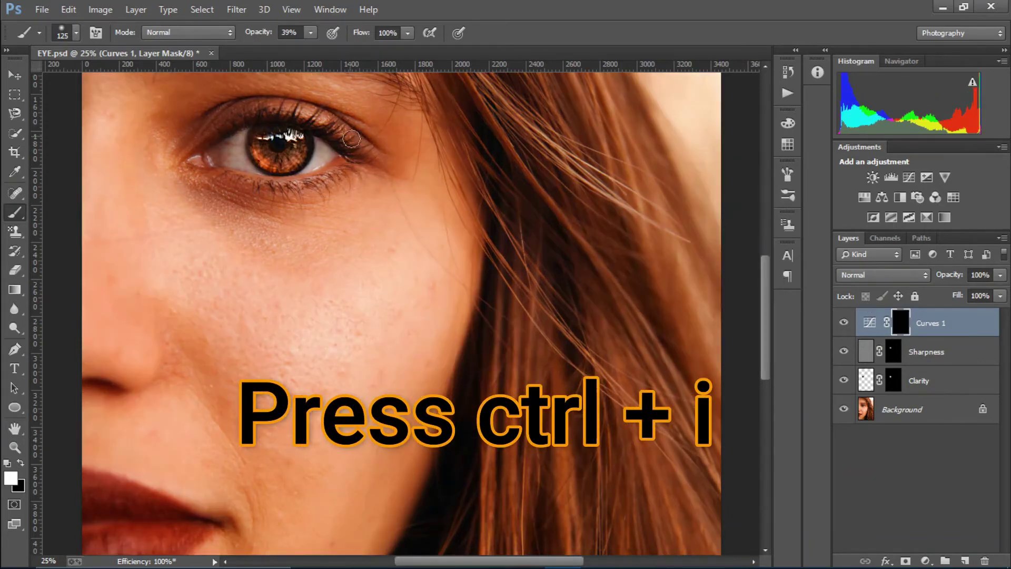
# Step: Paint white on the Curves 1 mask over the iris and the eye white, using a size 50 brush at 39% opacity
pyautogui.hotkey('ctrl', '+')
pyautogui.hotkey('ctrl', '+')
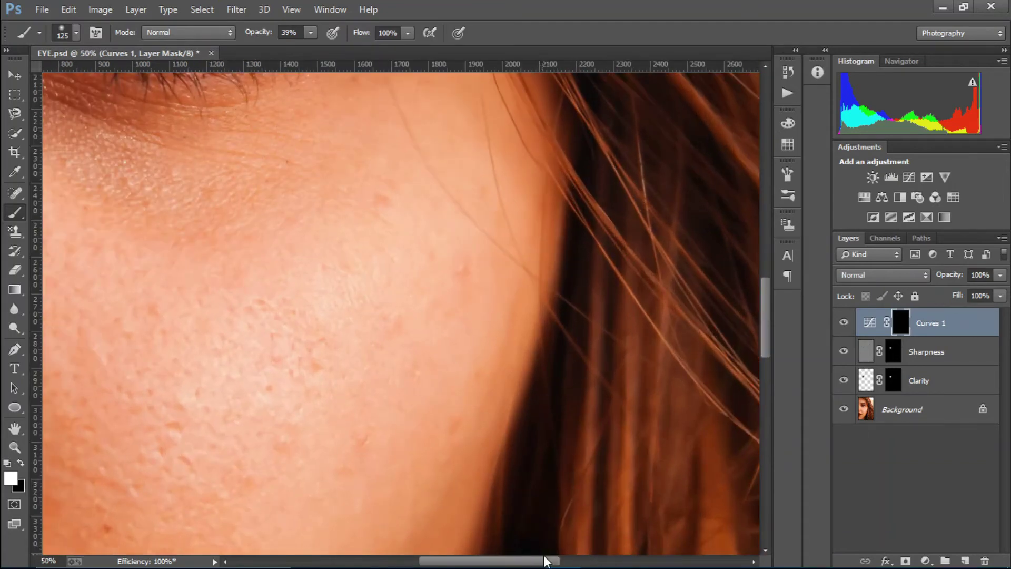
pyautogui.moveTo(547, 562); pyautogui.dragTo(507, 562)
pyautogui.moveTo(763, 341); pyautogui.dragTo(759, 299)
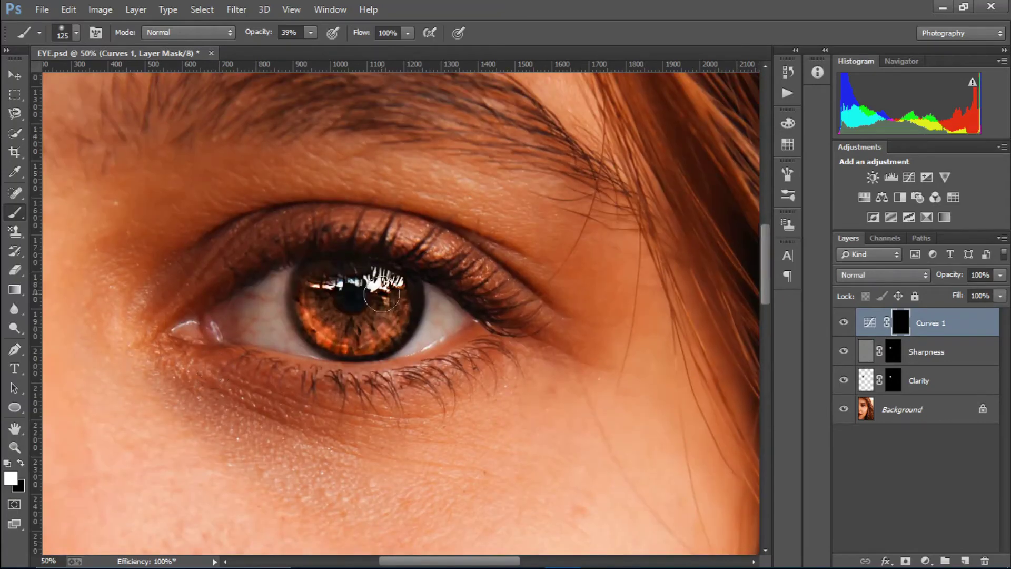
pyautogui.press('[')
pyautogui.press('[')
pyautogui.press('[')
pyautogui.press('[')
pyautogui.press('[')
pyautogui.press('[')
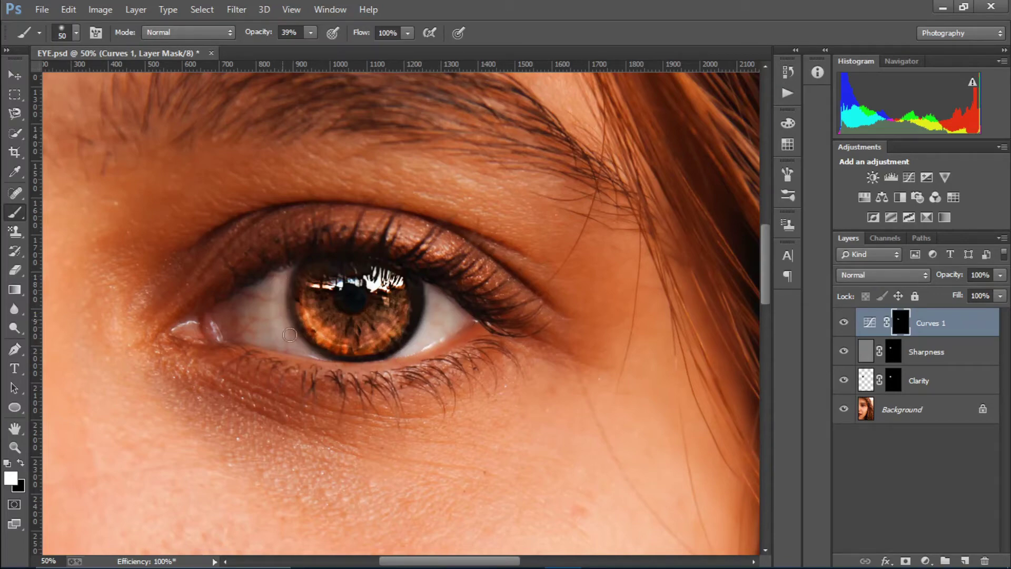
pyautogui.moveTo(297, 261)
pyautogui.mouseDown()
pyautogui.moveTo(260, 324)
pyautogui.moveTo(257, 287)
pyautogui.moveTo(264, 341)
pyautogui.moveTo(270, 286)
pyautogui.moveTo(296, 352)
pyautogui.mouseUp()
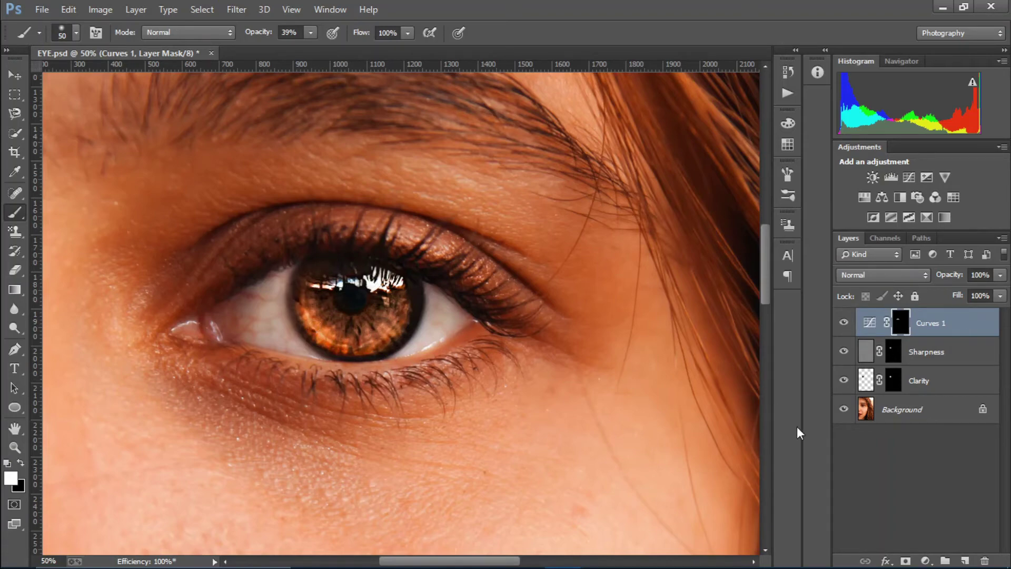
# Step: Add a second Curves adjustment layer that darkens the midtones, and invert its mask to black
pyautogui.click(928, 560)
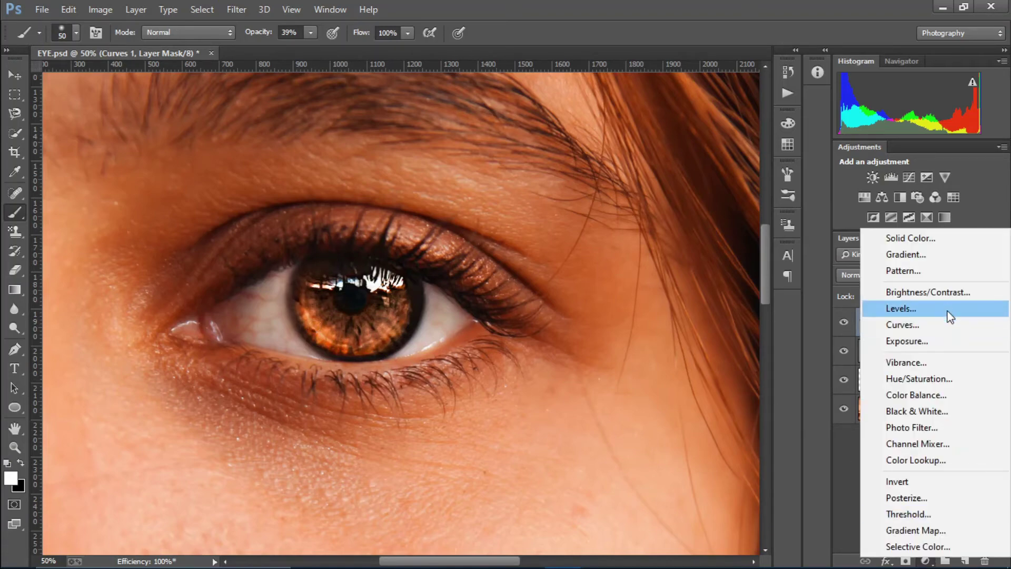
pyautogui.click(952, 325)
pyautogui.moveTo(700, 237); pyautogui.dragTo(701, 252)
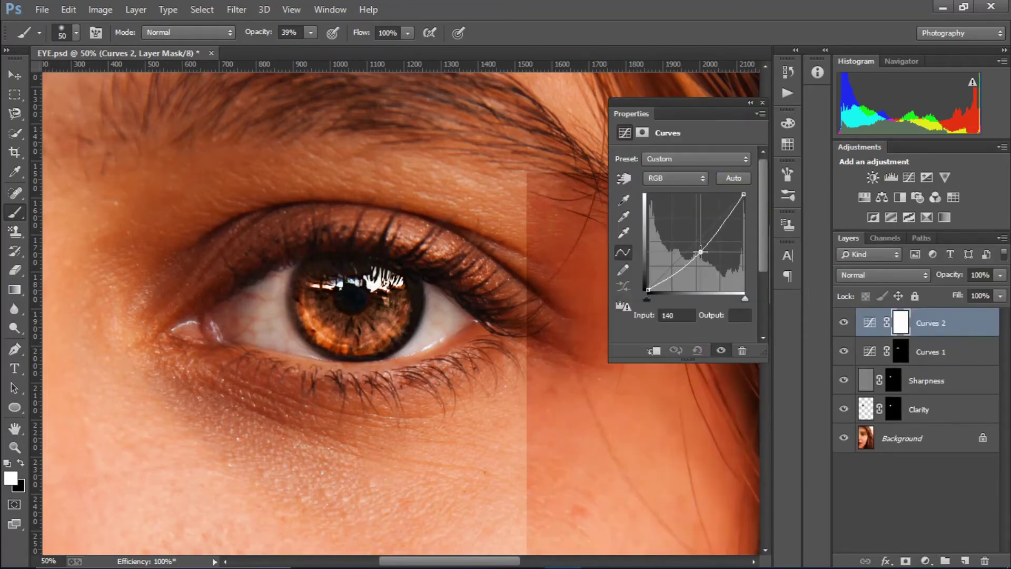
pyautogui.click(762, 104)
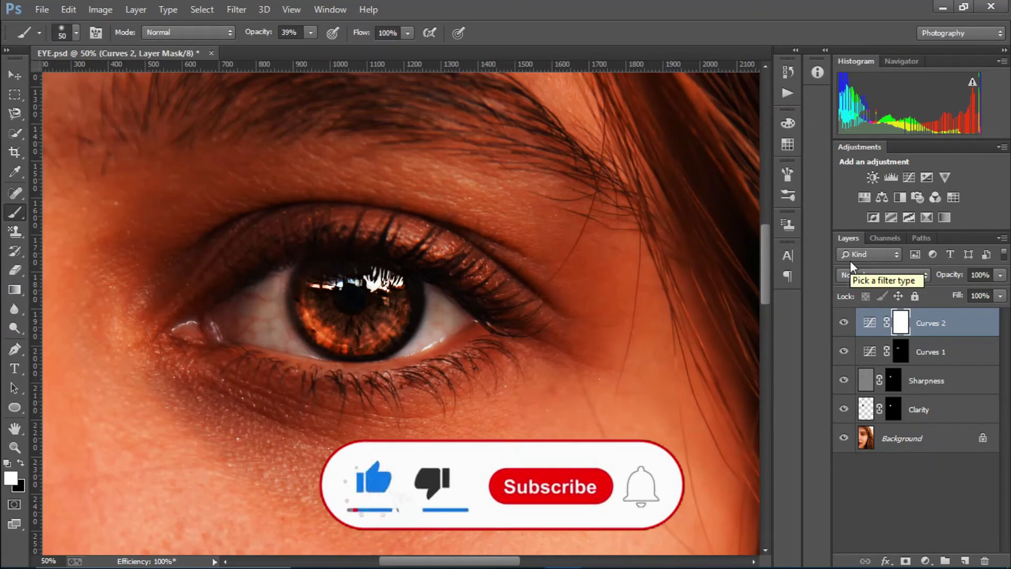
pyautogui.hotkey('ctrl', 'i')
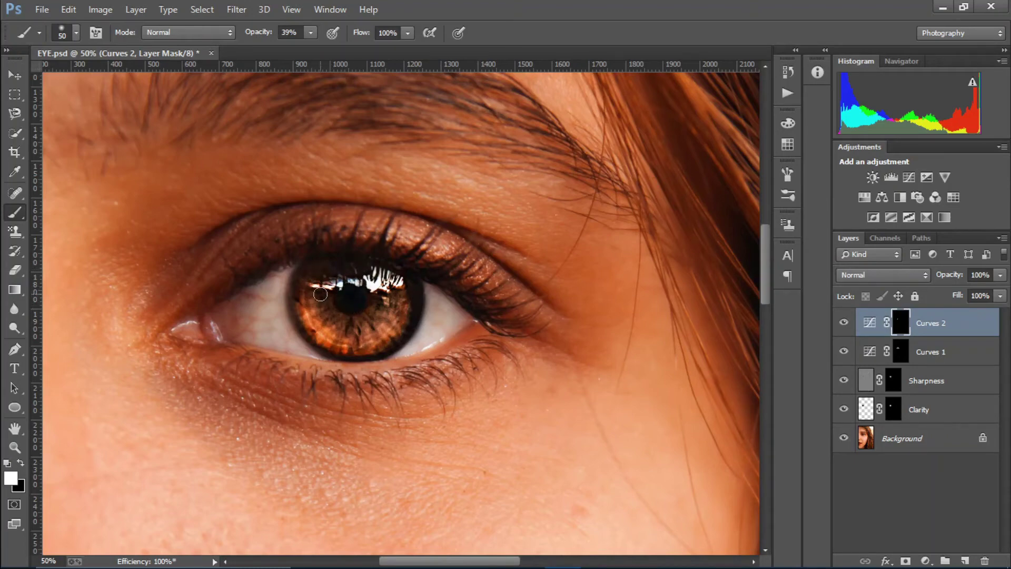
# Step: Paint white on the Curves 2 mask around the iris and along the eye's lower rim, using a size 30 brush at 39% opacity
pyautogui.press('[')
pyautogui.press('[')
pyautogui.press('[')
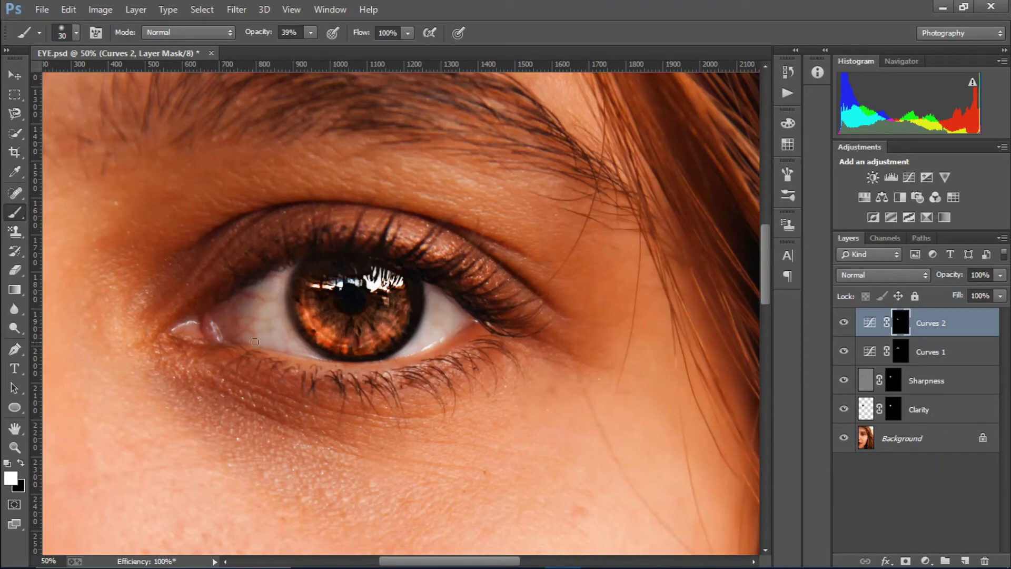
pyautogui.moveTo(182, 340)
pyautogui.mouseDown()
pyautogui.moveTo(345, 372)
pyautogui.moveTo(457, 352)
pyautogui.moveTo(374, 383)
pyautogui.moveTo(377, 363)
pyautogui.moveTo(416, 357)
pyautogui.moveTo(482, 318)
pyautogui.mouseUp()
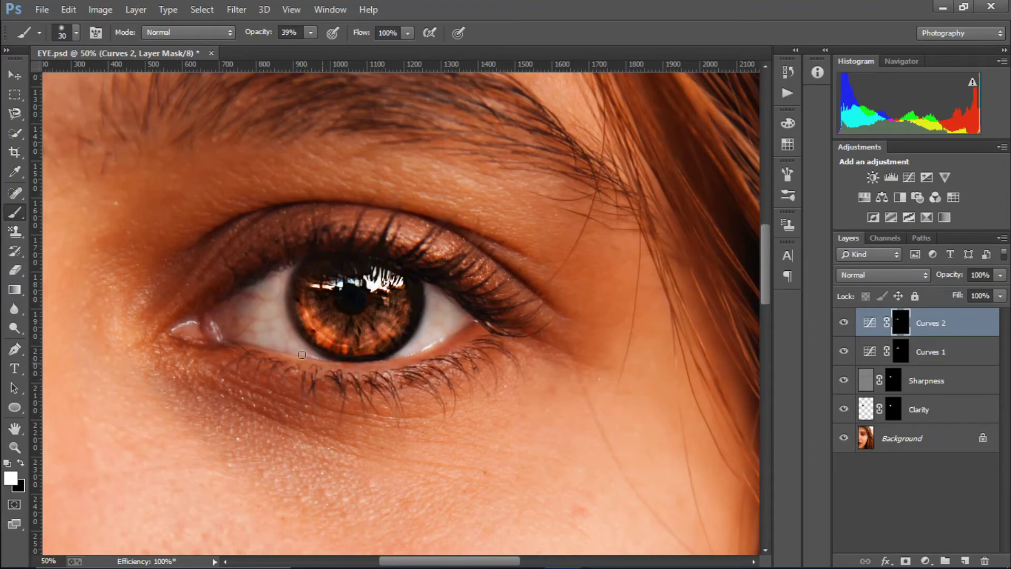
pyautogui.moveTo(280, 352)
pyautogui.mouseDown()
pyautogui.moveTo(247, 342)
pyautogui.moveTo(265, 350)
pyautogui.mouseUp()
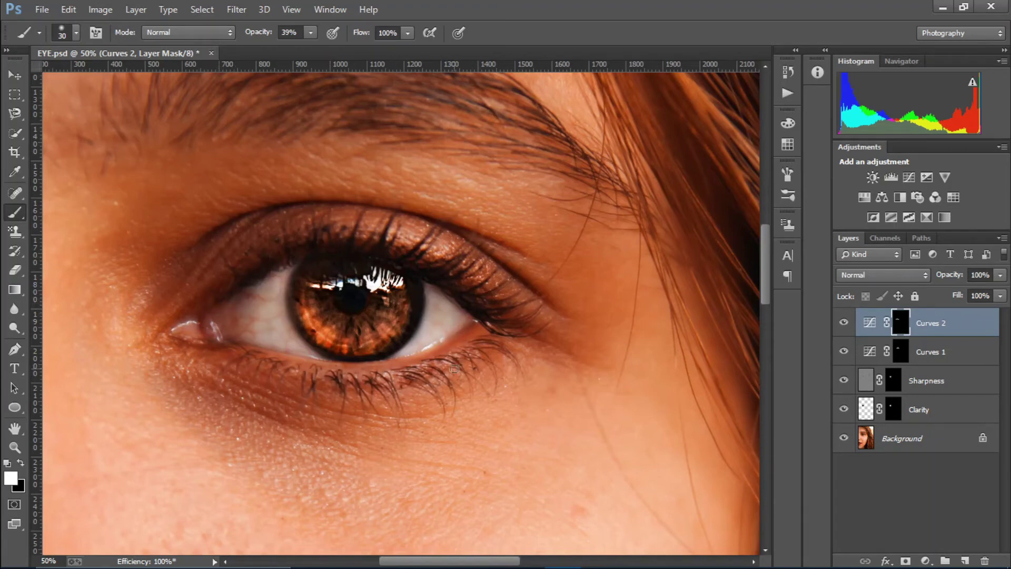
# Step: Create a new empty layer above Curves 2 and set its blend mode to Color Dodge
pyautogui.scroll(-1, 454, 369)
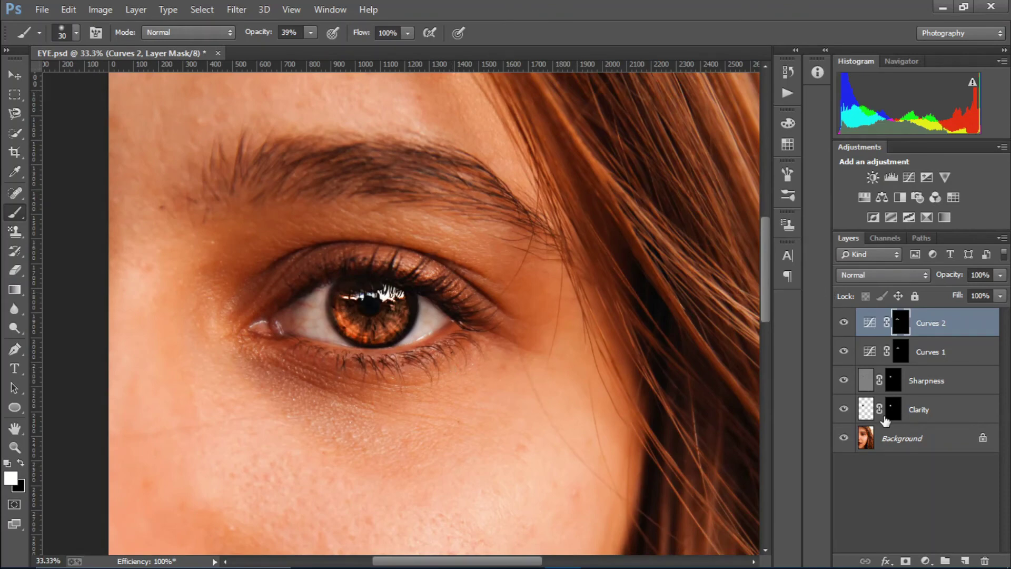
pyautogui.click(966, 559)
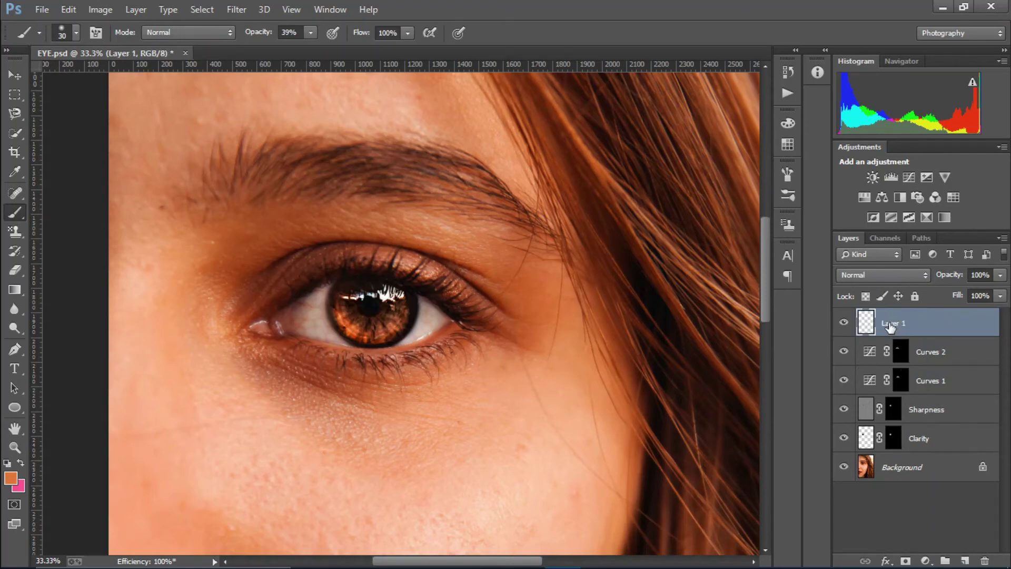
pyautogui.click(902, 273)
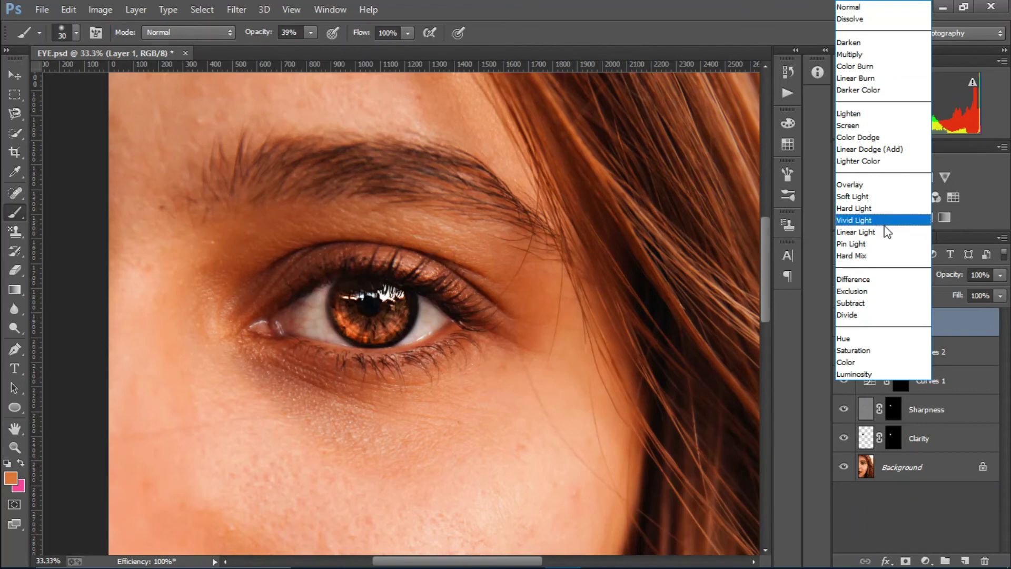
pyautogui.click(964, 311)
pyautogui.click(898, 276)
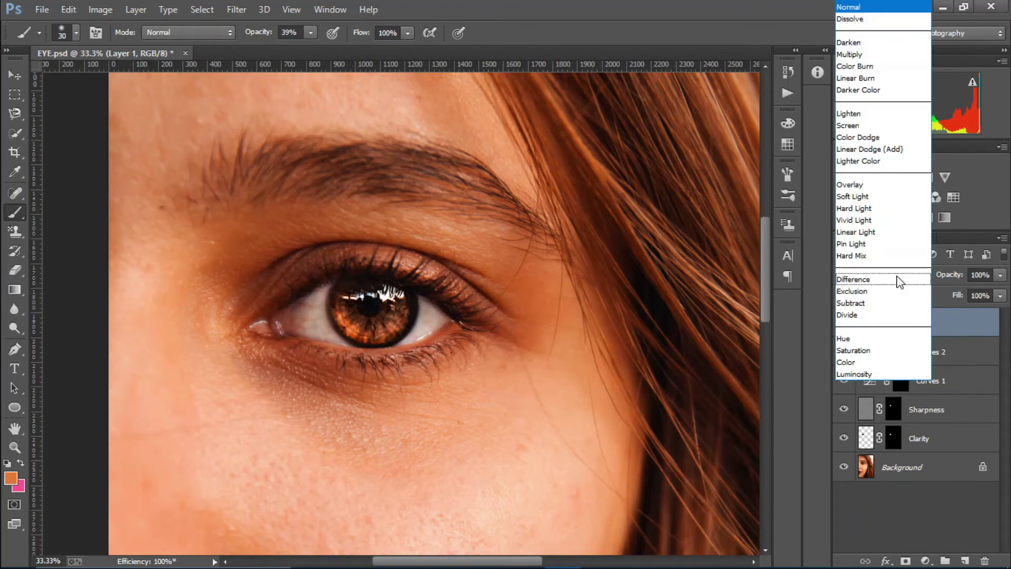
pyautogui.click(868, 137)
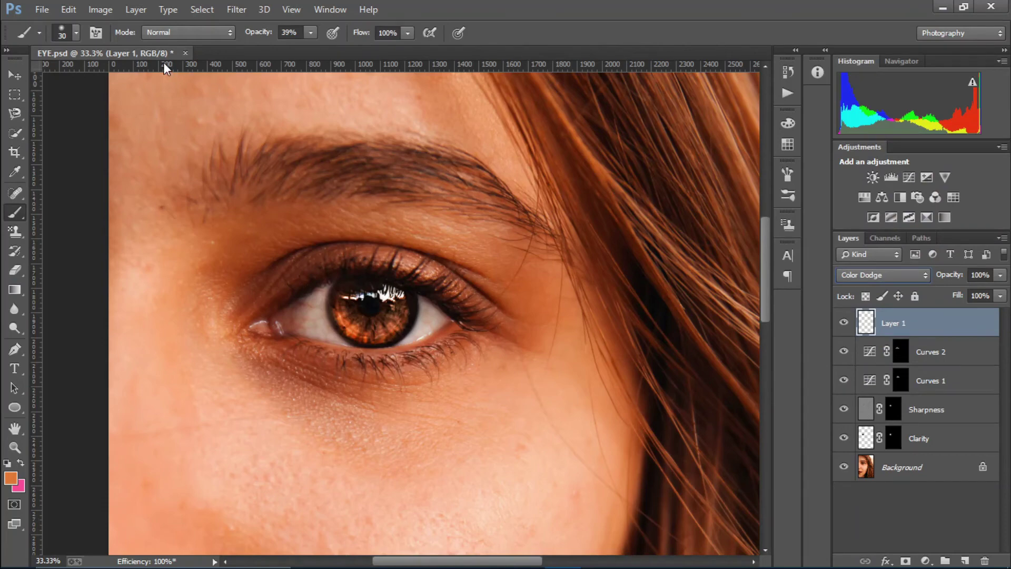
# Step: Paint a sampled iris orange over the iris on Layer 1, using a soft 279 px brush at 20% opacity
pyautogui.click(75, 38)
pyautogui.moveTo(99, 75); pyautogui.dragTo(149, 80)
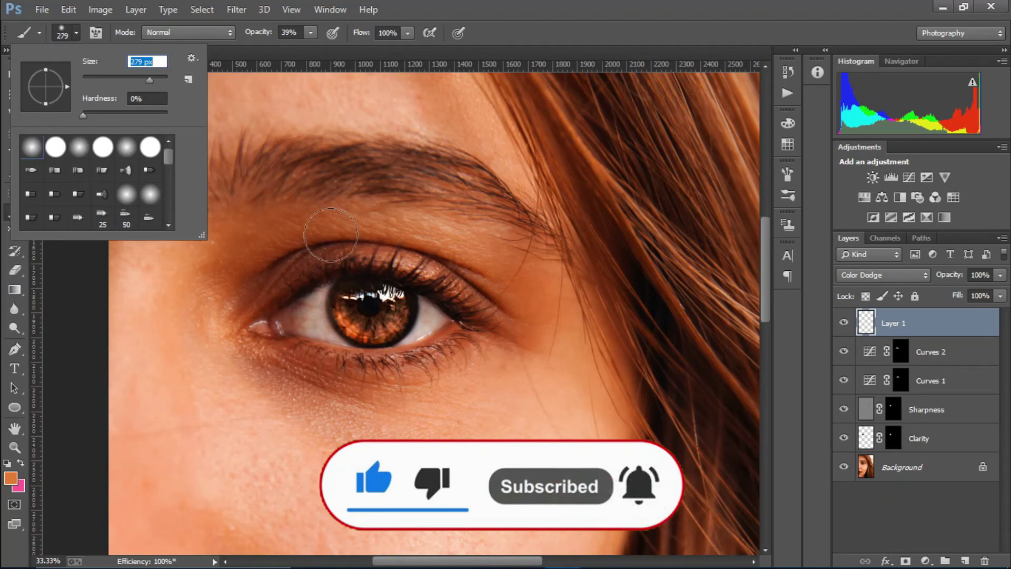
pyautogui.click(664, 2)
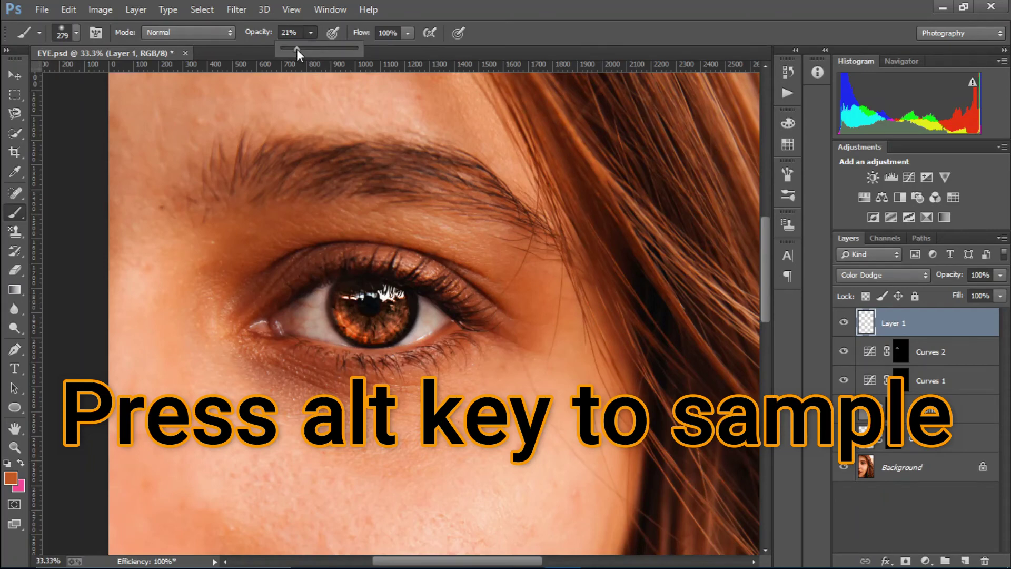
pyautogui.moveTo(296, 49); pyautogui.dragTo(294, 49)
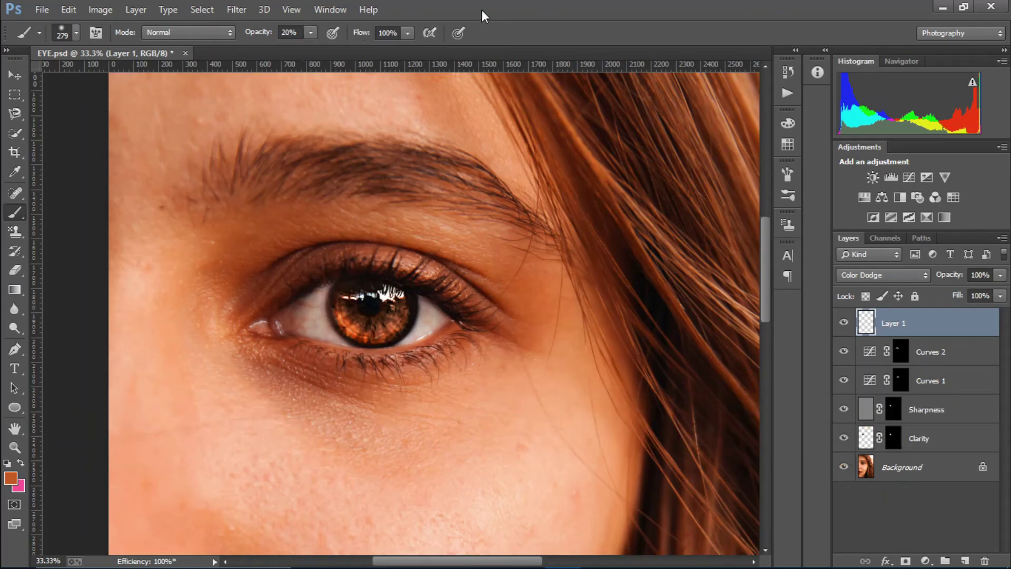
pyautogui.moveTo(371, 313)
pyautogui.mouseDown()
pyautogui.moveTo(396, 307)
pyautogui.moveTo(393, 367)
pyautogui.moveTo(369, 298)
pyautogui.moveTo(377, 332)
pyautogui.moveTo(431, 366)
pyautogui.moveTo(383, 328)
pyautogui.mouseUp()
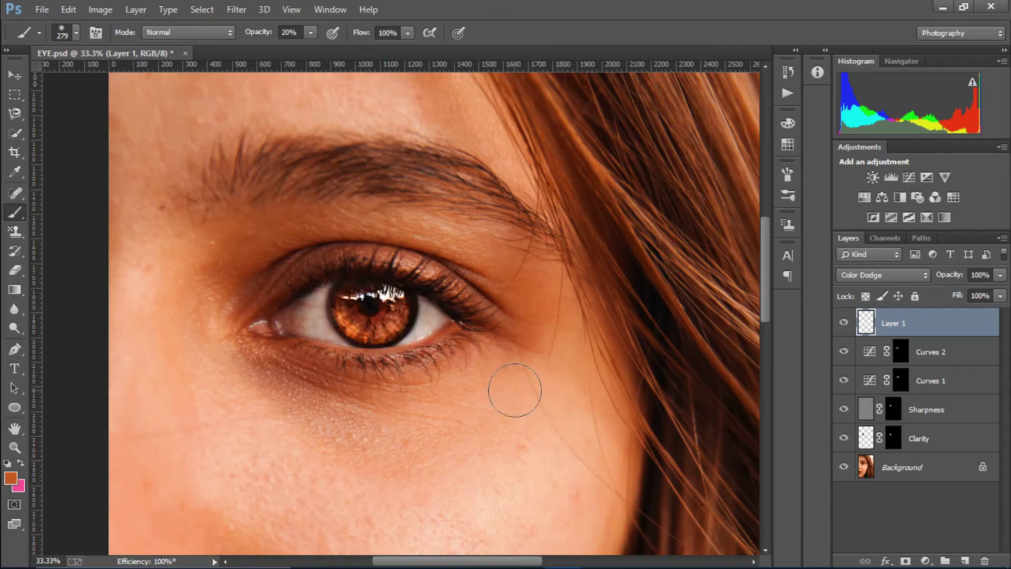
# Step: Compare the portrait with and without Layer 1 by toggling its visibility
pyautogui.hotkey('ctrl', '-')
pyautogui.hotkey('ctrl', '-')
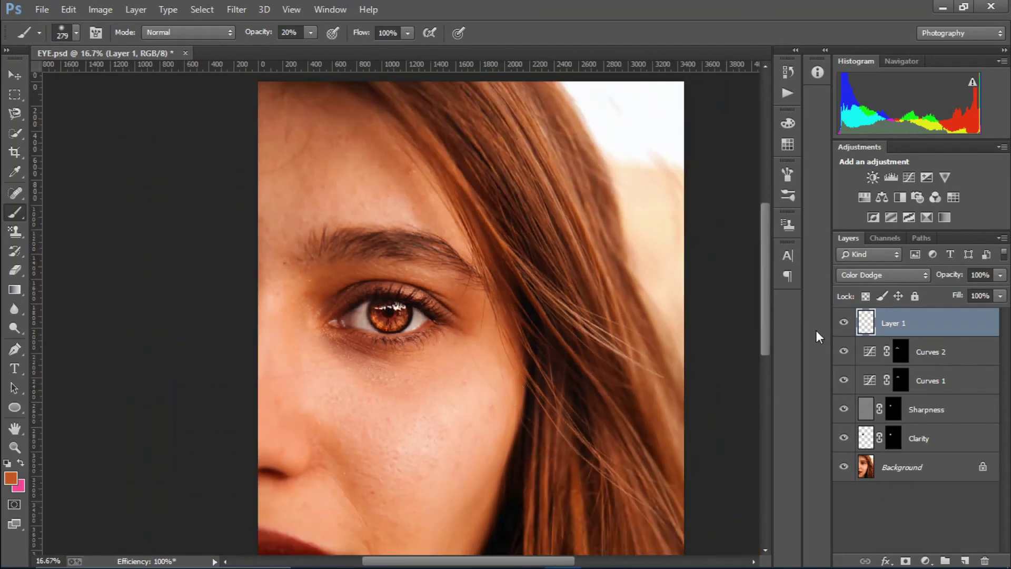
pyautogui.click(844, 323)
pyautogui.click(844, 324)
pyautogui.hotkey('ctrl', '-')
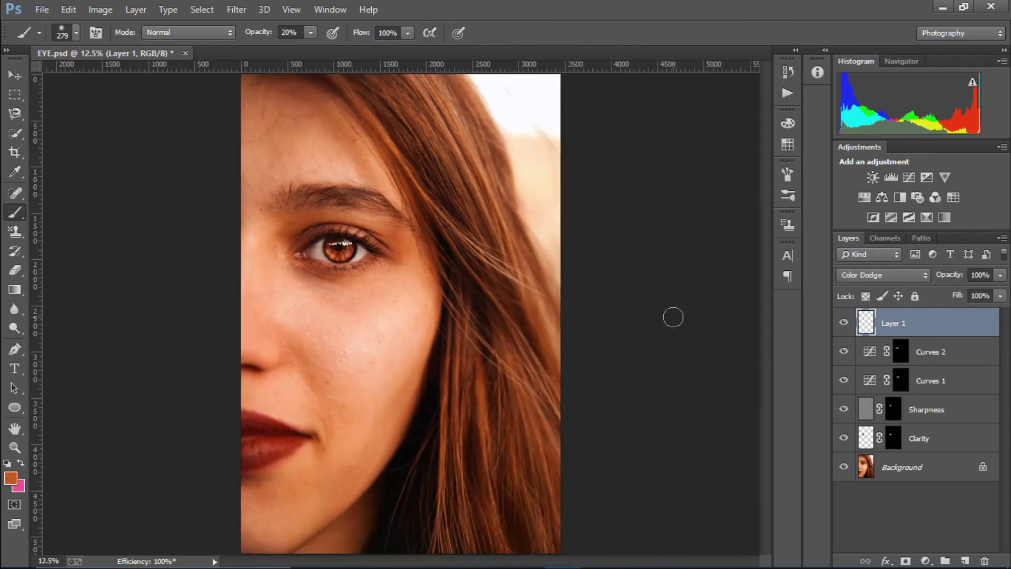
pyautogui.hotkey('ctrl', '+')
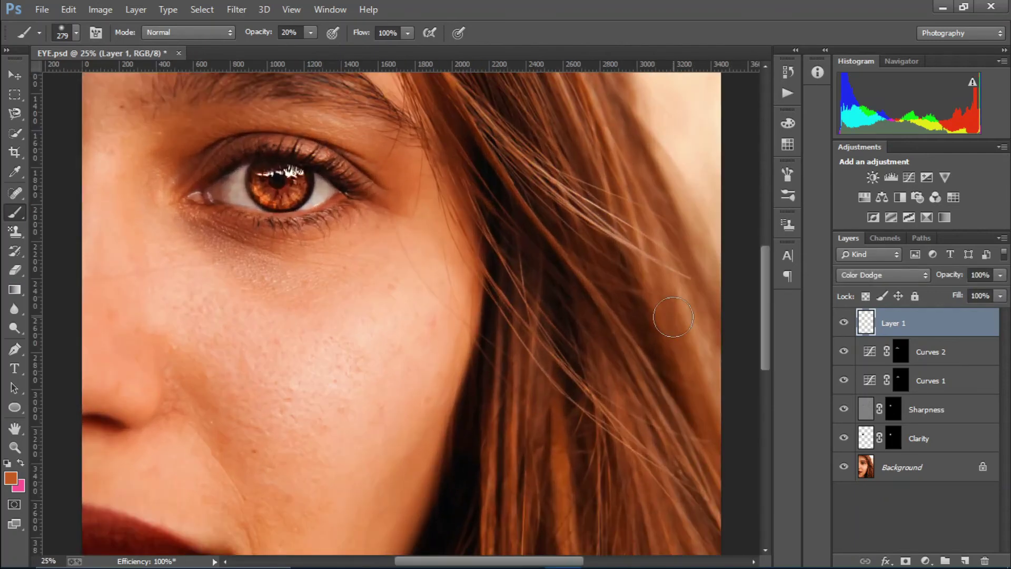
# Step: Group all layers from Layer 1 down to Clarity and name the group Eye retouching
pyautogui.keyDown('shift'); pyautogui.click(960, 444); pyautogui.keyUp('shift')
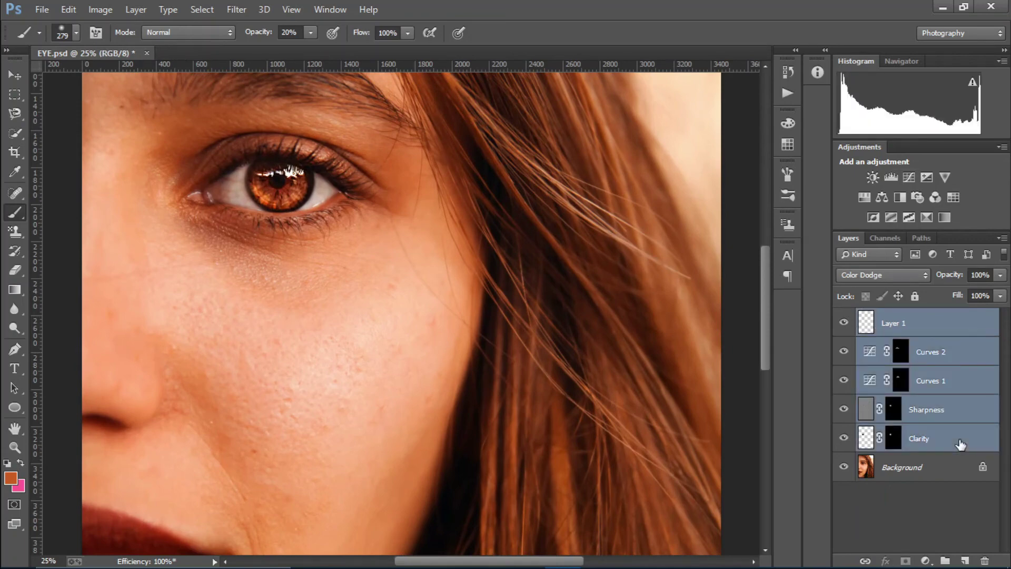
pyautogui.hotkey('ctrl', 'g')
pyautogui.doubleClick(902, 317)
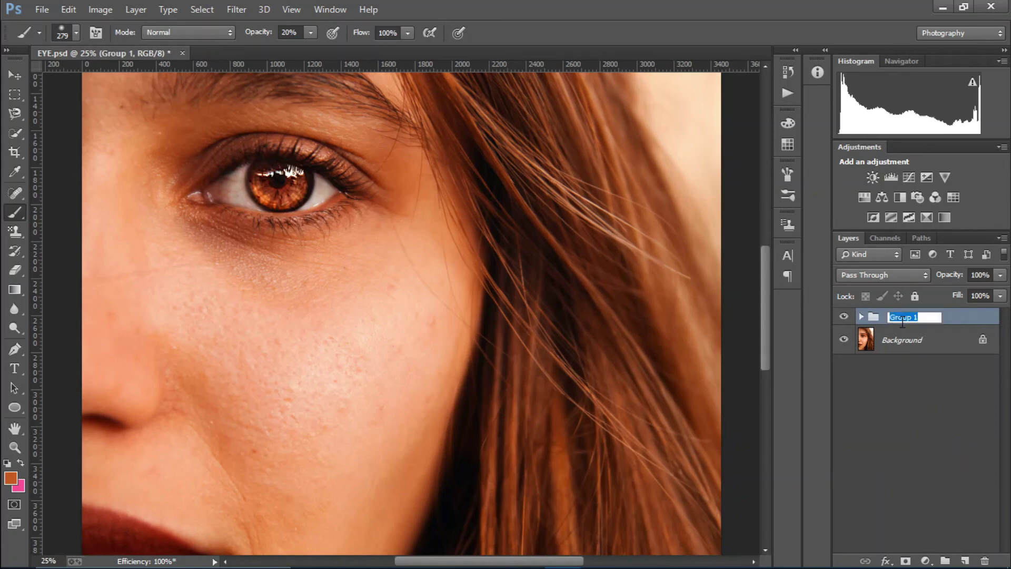
pyautogui.write('Eye retouching')
pyautogui.press('Return')
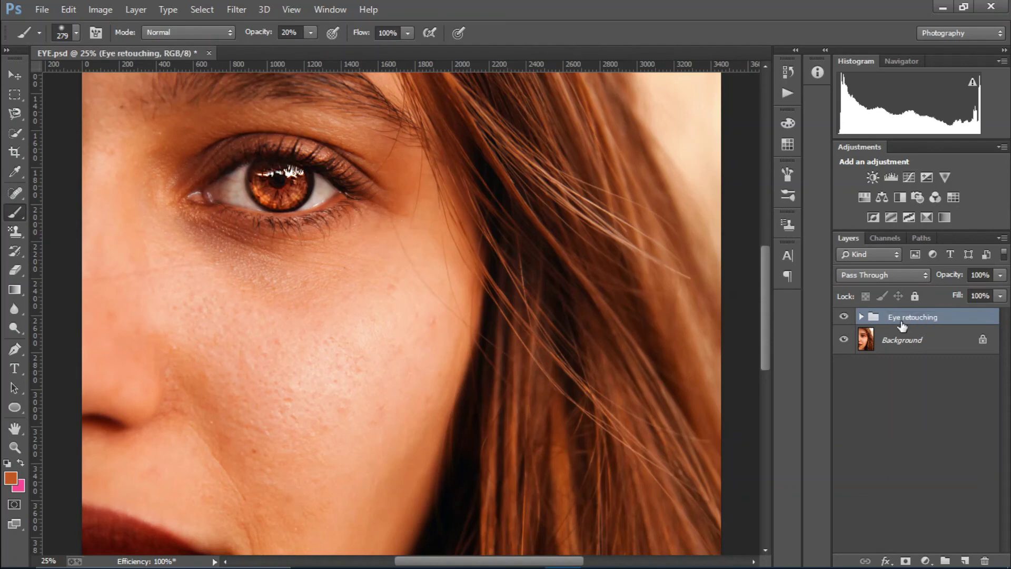
# Step: Add a layer mask to Layer 1 in the Eye retouching group and prepare a size 150 brush with black for masking
pyautogui.hotkey('ctrl', '-')
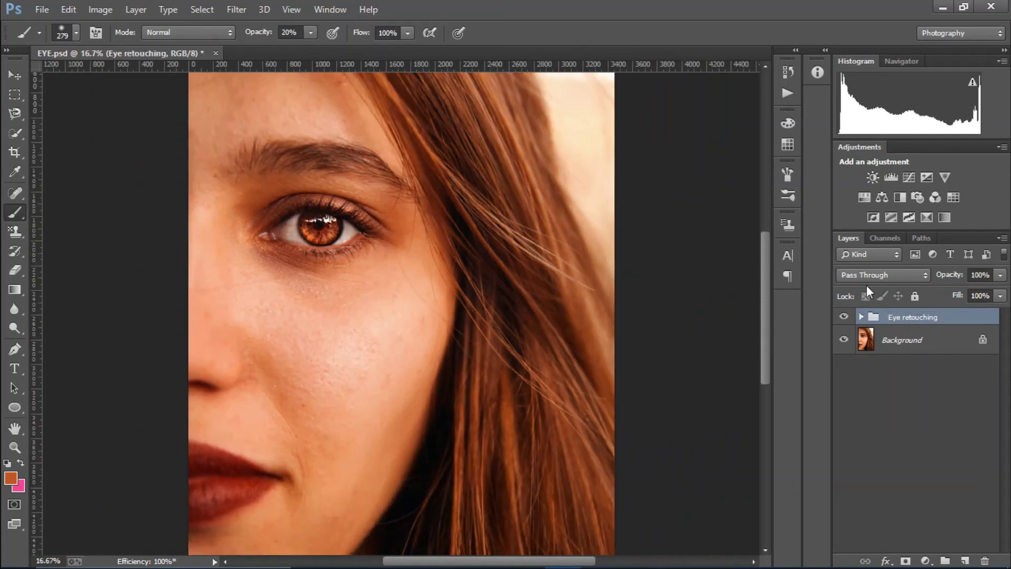
pyautogui.click(862, 316)
pyautogui.click(914, 340)
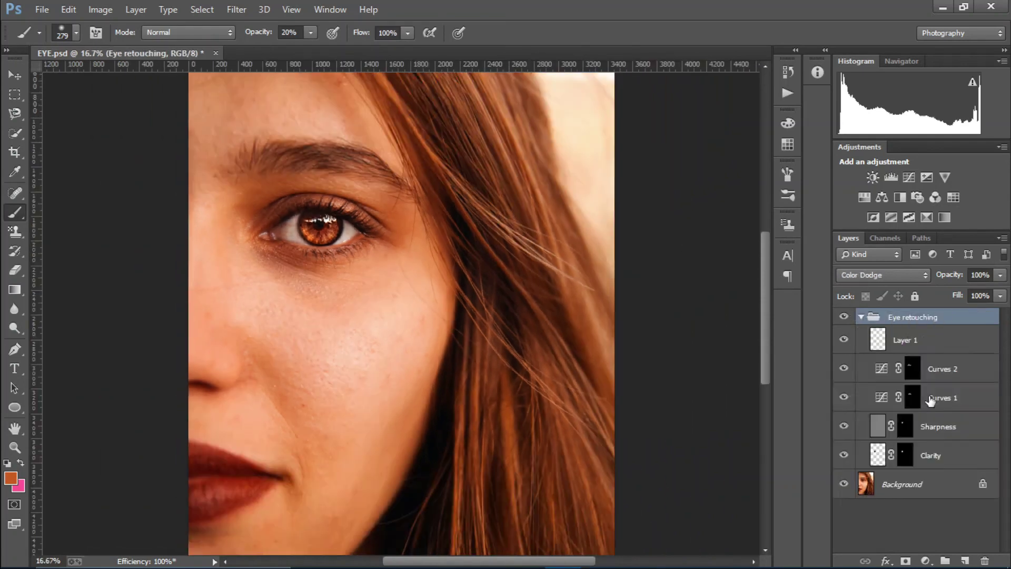
pyautogui.click(906, 561)
pyautogui.press('d')
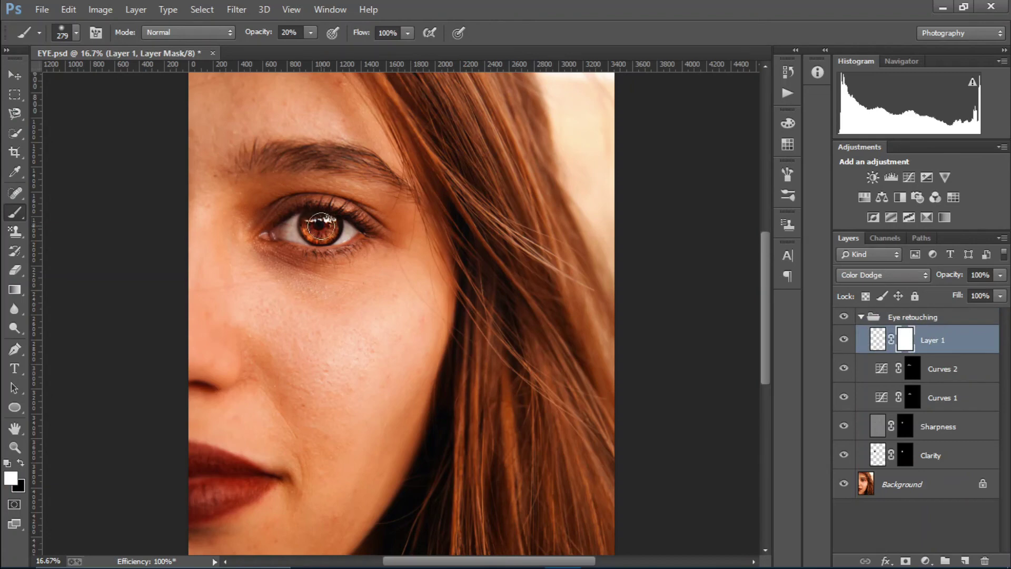
pyautogui.press('[')
pyautogui.press('[')
pyautogui.press('[')
pyautogui.press('[')
pyautogui.press('[')
pyautogui.press('x')
# Step: Collapse the Eye retouching group and hide it to compare the retouch with the original portrait
pyautogui.click(863, 318)
pyautogui.click(861, 317)
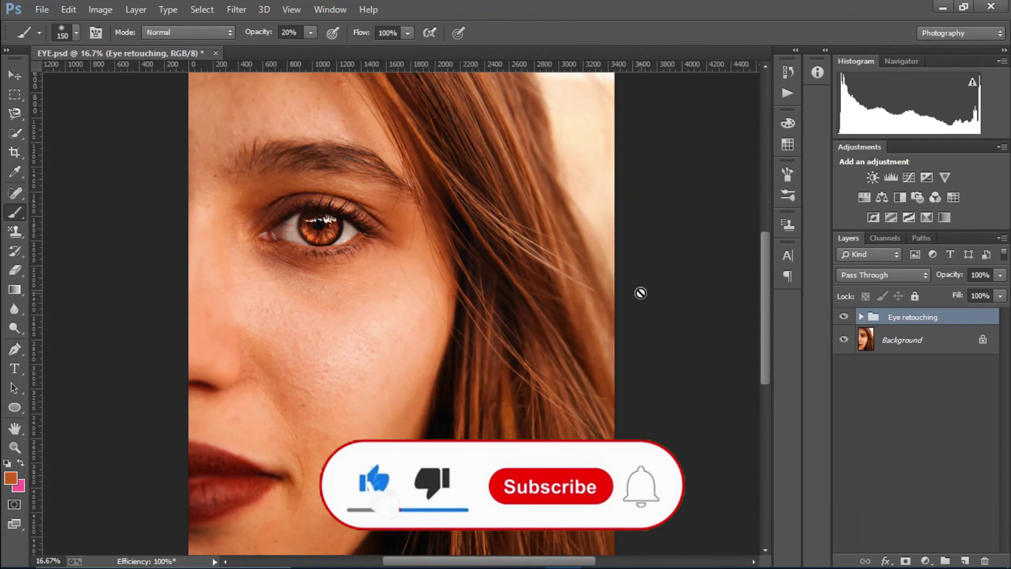
pyautogui.click(844, 316)
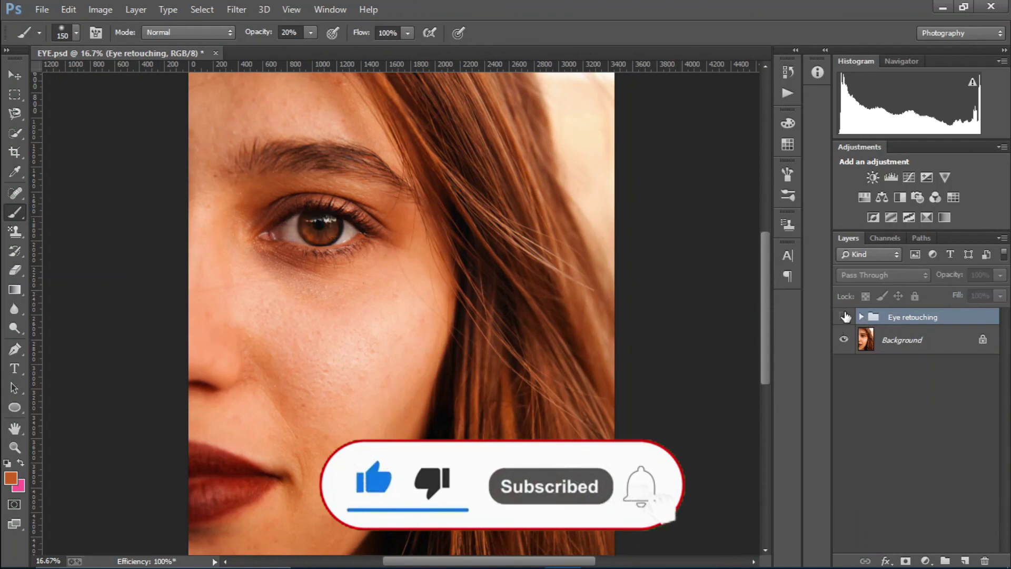